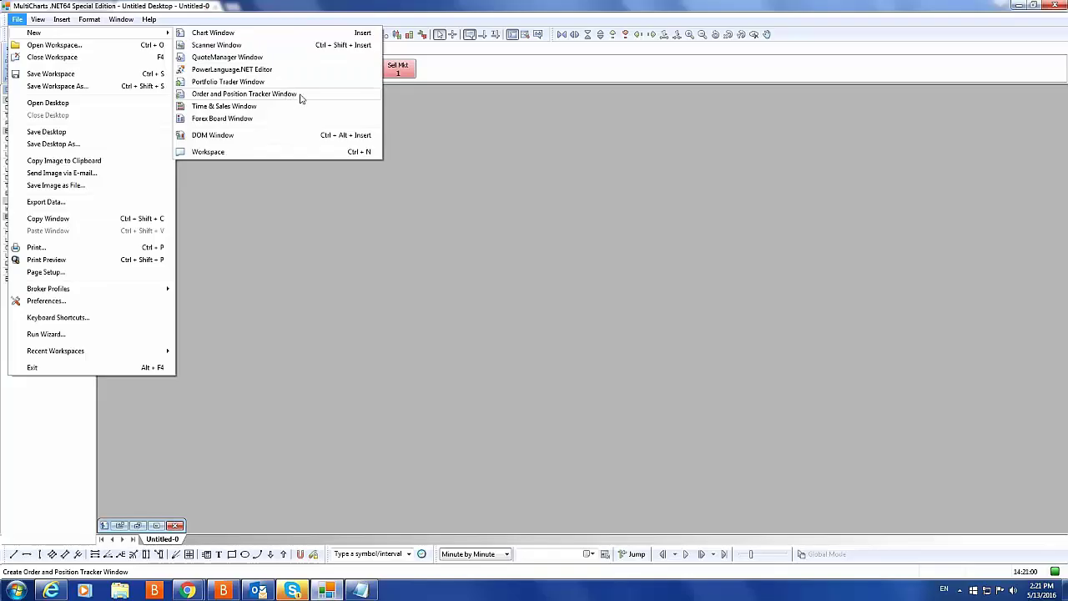
# - Open an Order and Position Tracker window, maximize it, and widen the Open P/L column of the accounts list
pyautogui.click(301, 95)
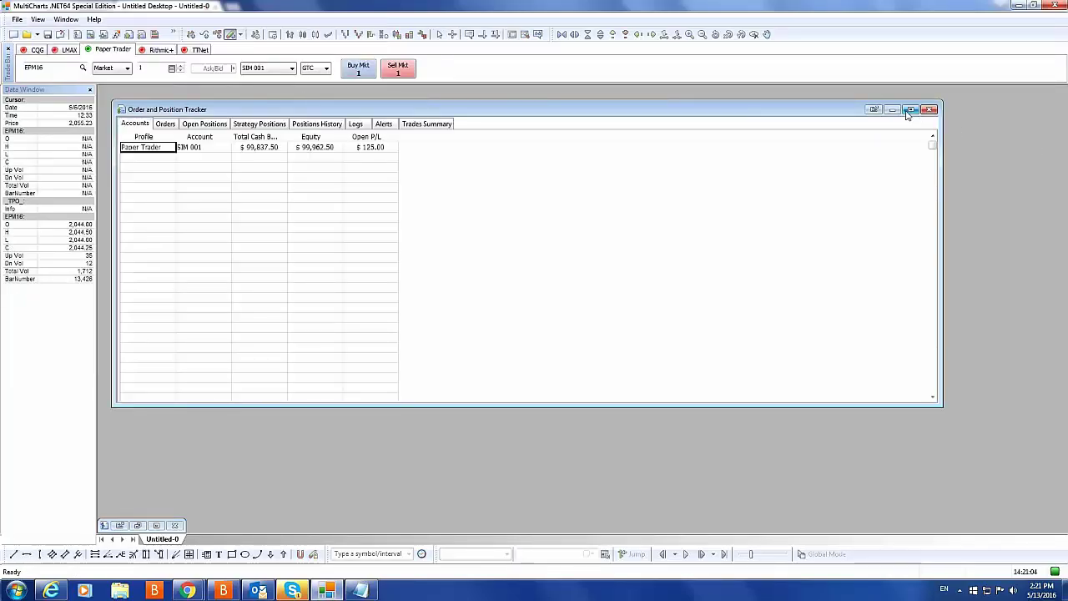
pyautogui.click(908, 111)
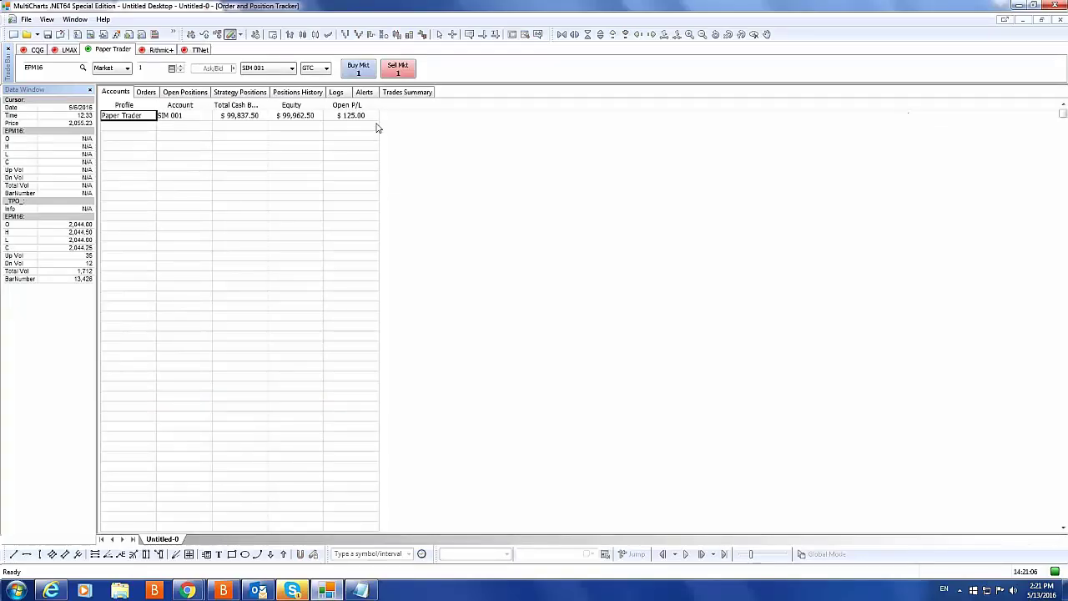
pyautogui.click(367, 116)
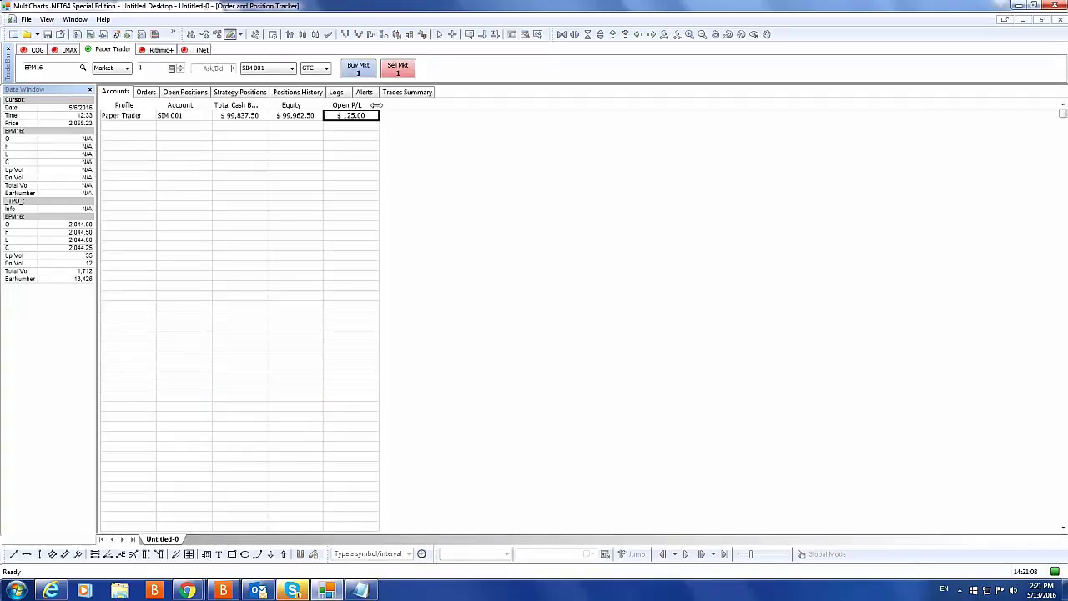
pyautogui.moveTo(377, 105); pyautogui.dragTo(425, 111)
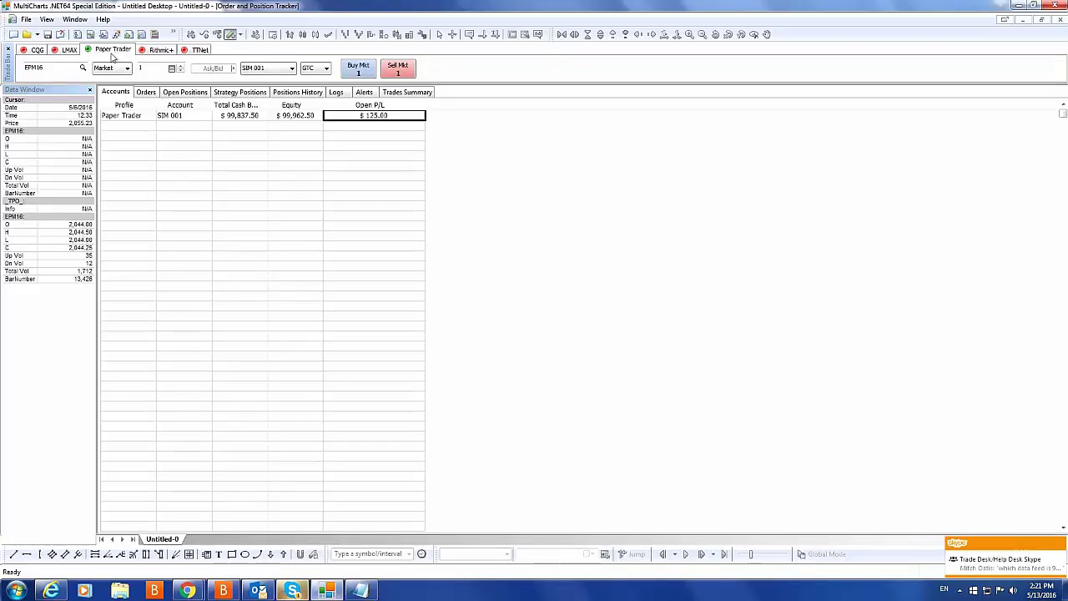
# - Examine the Paper Trader account's profile, account, total cash balance, equity and open P/L entries
pyautogui.click(125, 117)
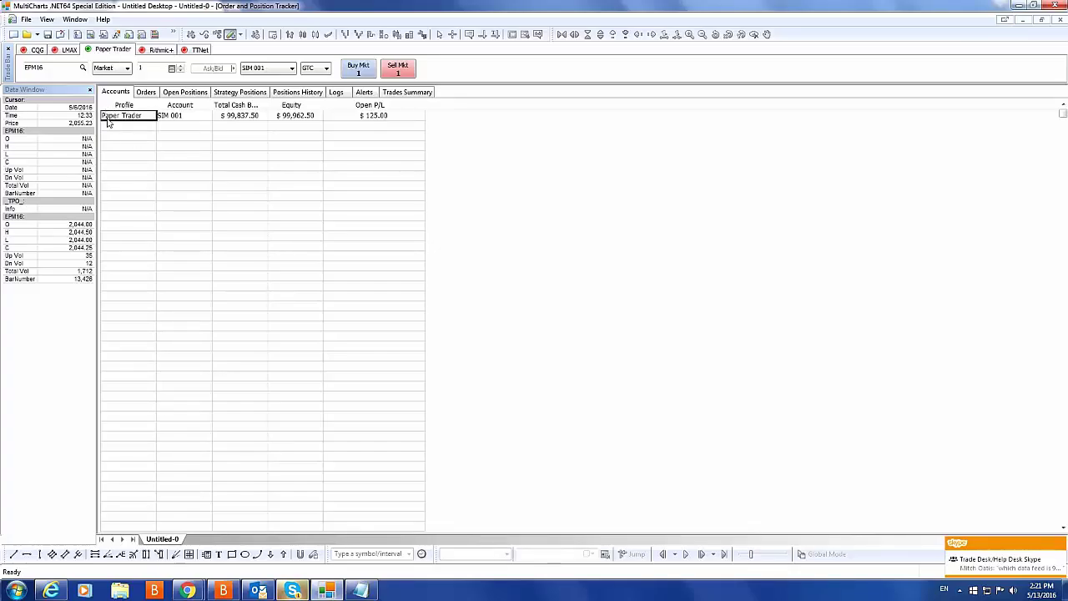
pyautogui.click(182, 118)
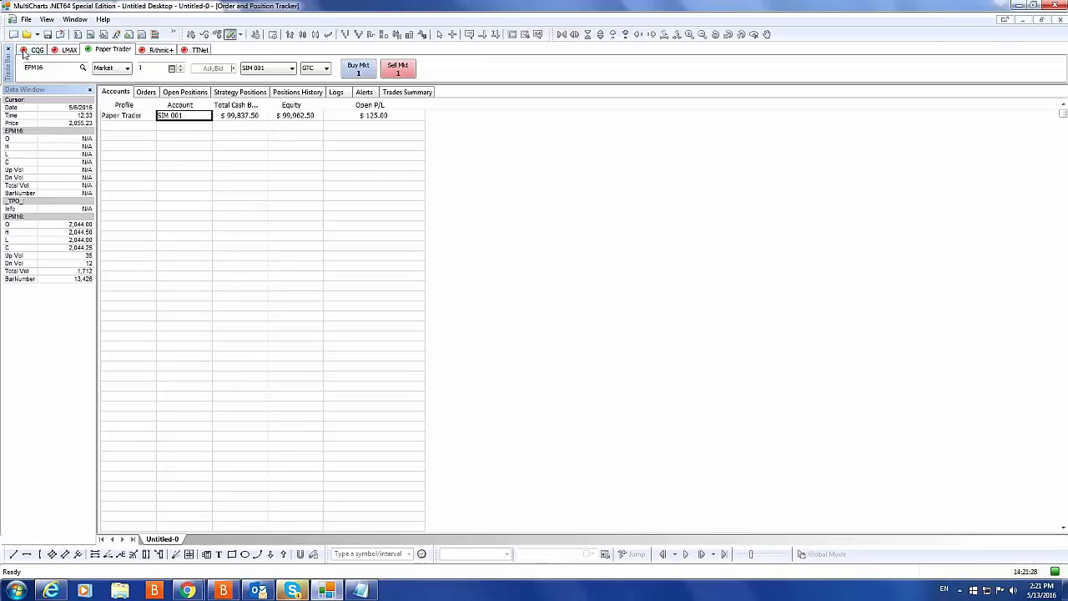
pyautogui.click(127, 129)
pyautogui.click(176, 130)
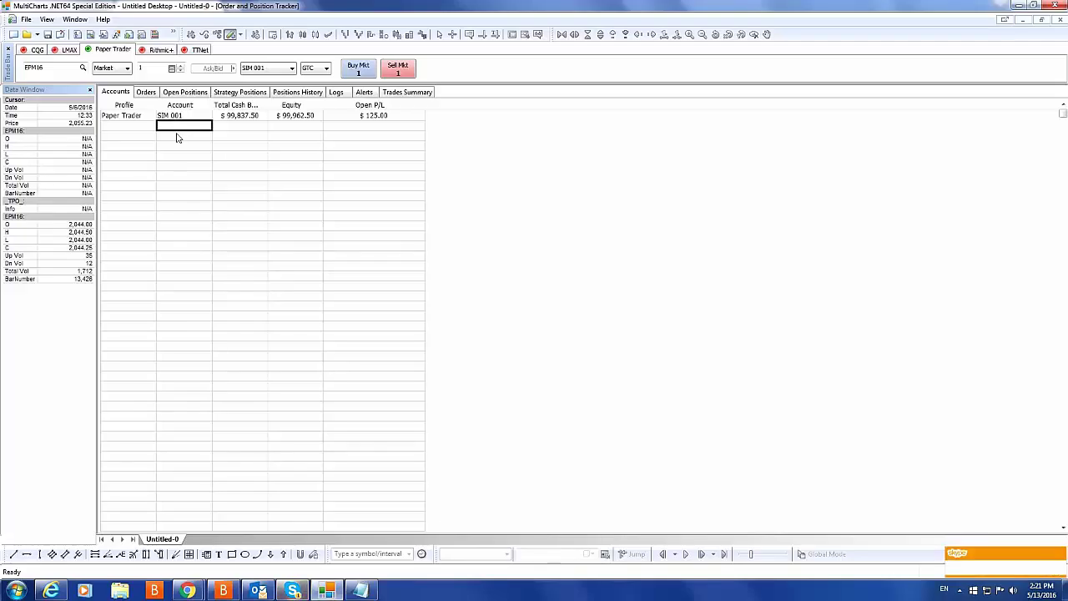
pyautogui.click(244, 131)
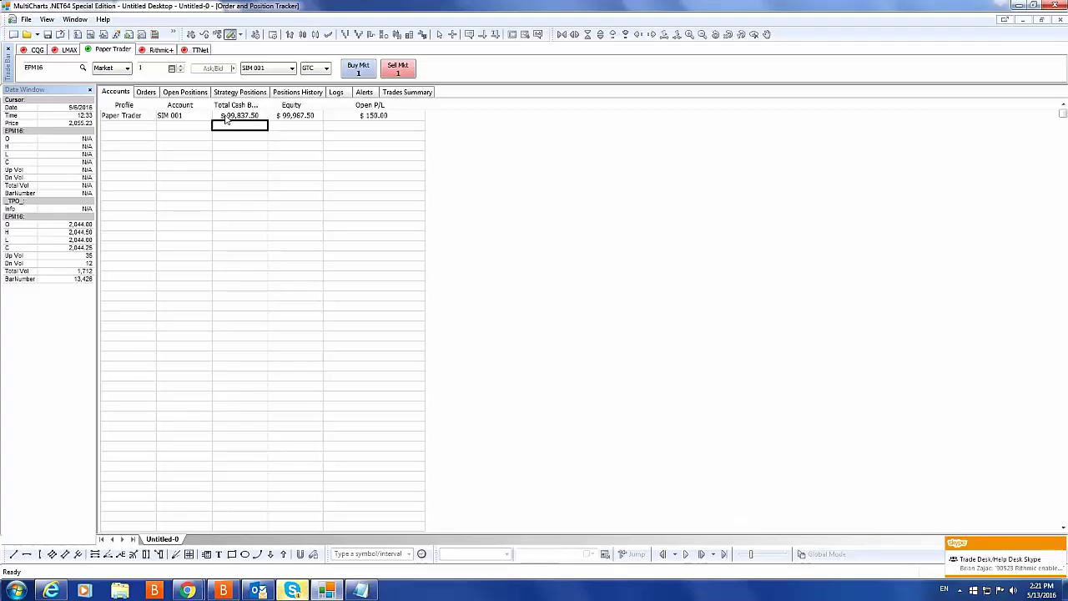
pyautogui.click(283, 127)
pyautogui.click(240, 128)
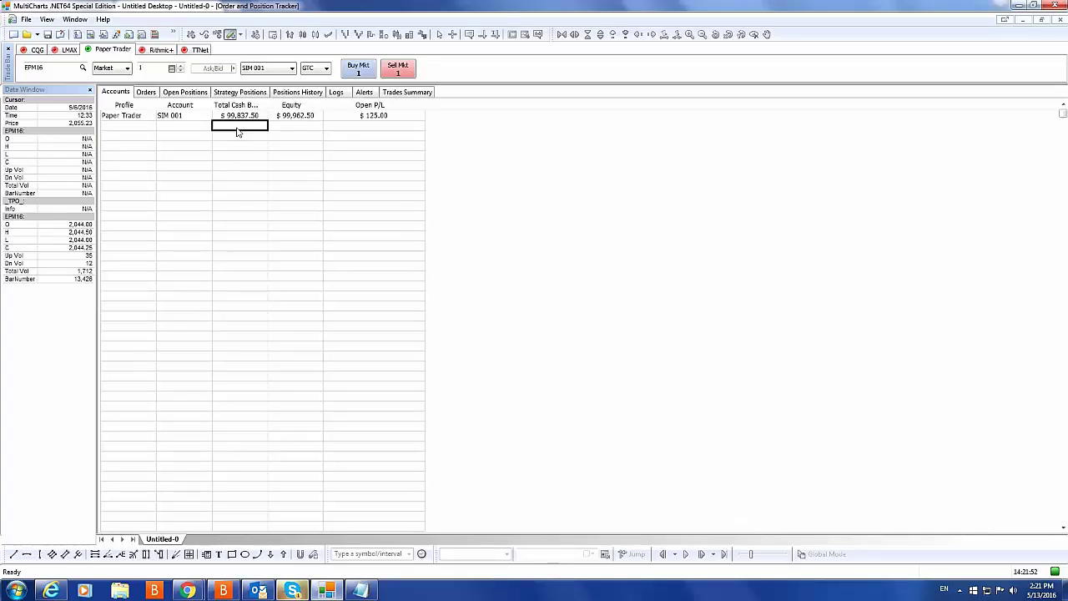
pyautogui.click(281, 129)
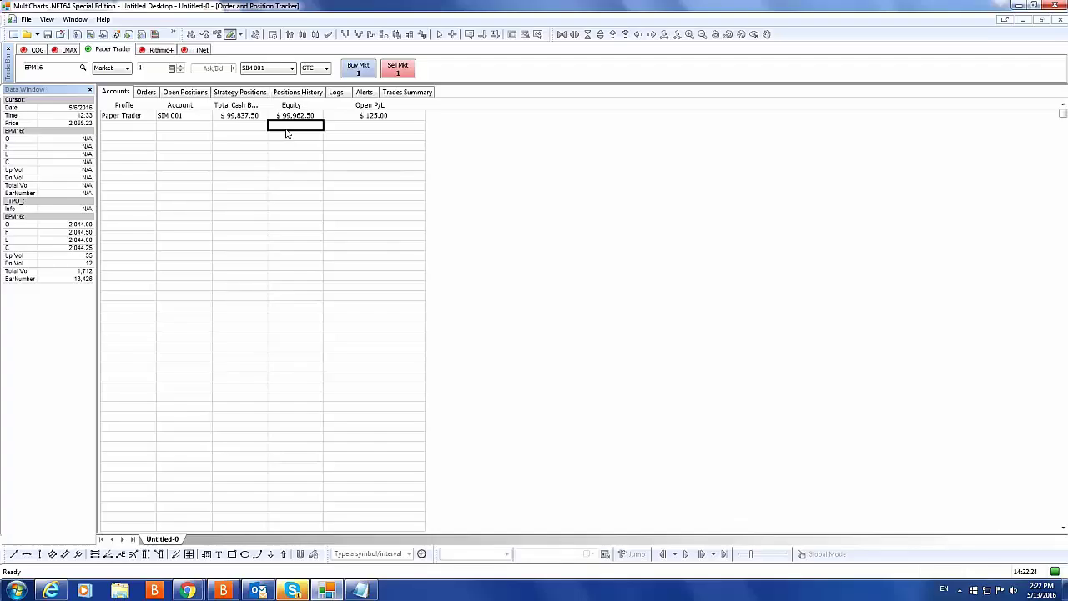
pyautogui.click(361, 132)
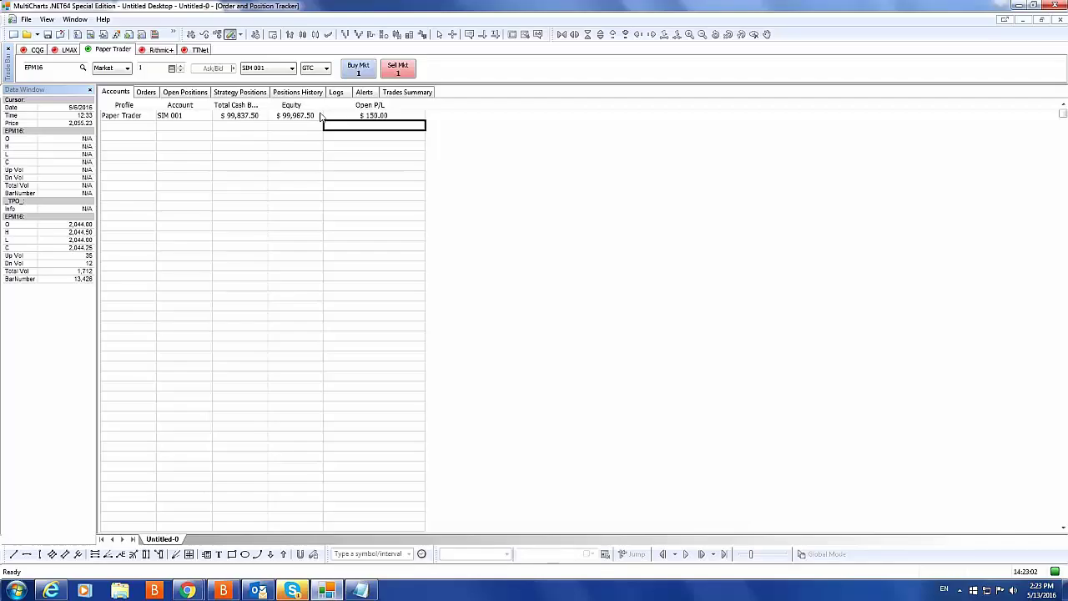
# - Show the orders list and widen its Filled\Canceled column until the full date and time fit
pyautogui.click(151, 94)
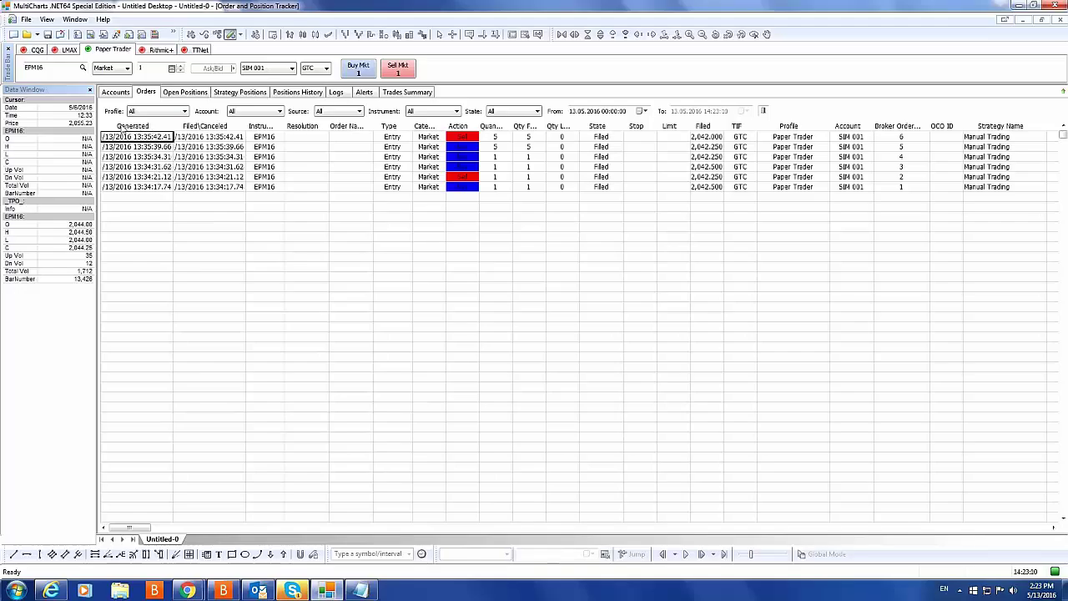
pyautogui.click(184, 139)
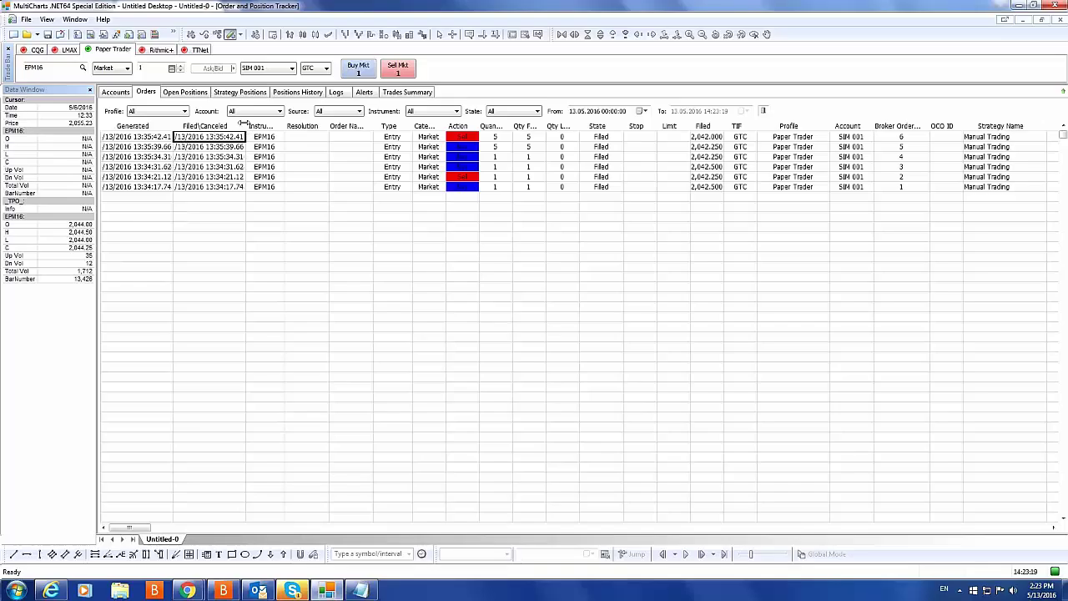
pyautogui.moveTo(244, 122); pyautogui.dragTo(286, 113)
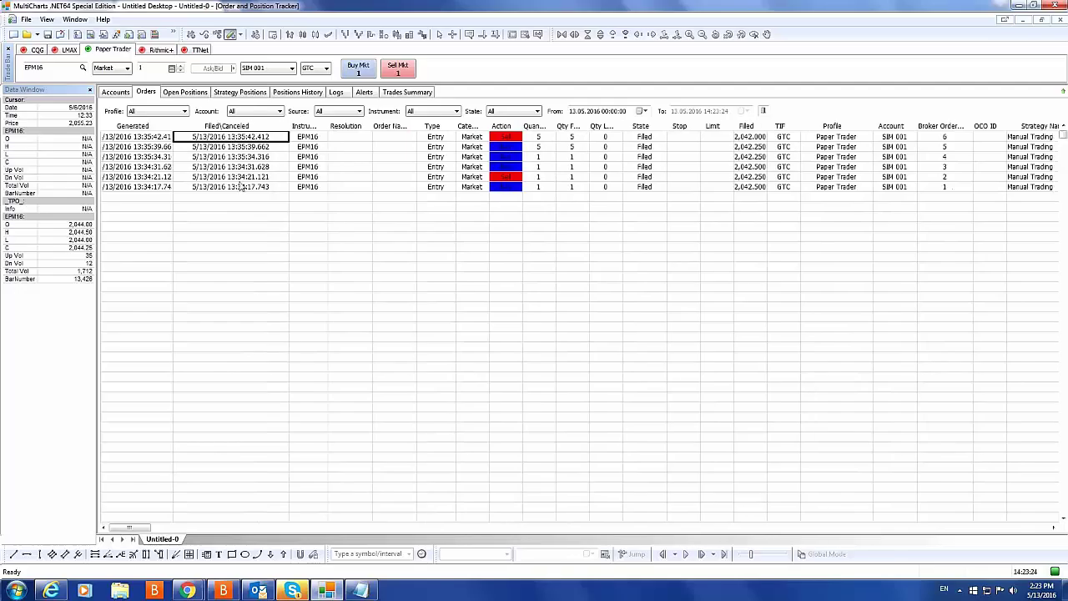
# - Review the Filled\Canceled times of the orders from the oldest to the newest
pyautogui.click(240, 187)
pyautogui.click(233, 177)
pyautogui.click(227, 167)
pyautogui.click(223, 157)
pyautogui.click(221, 146)
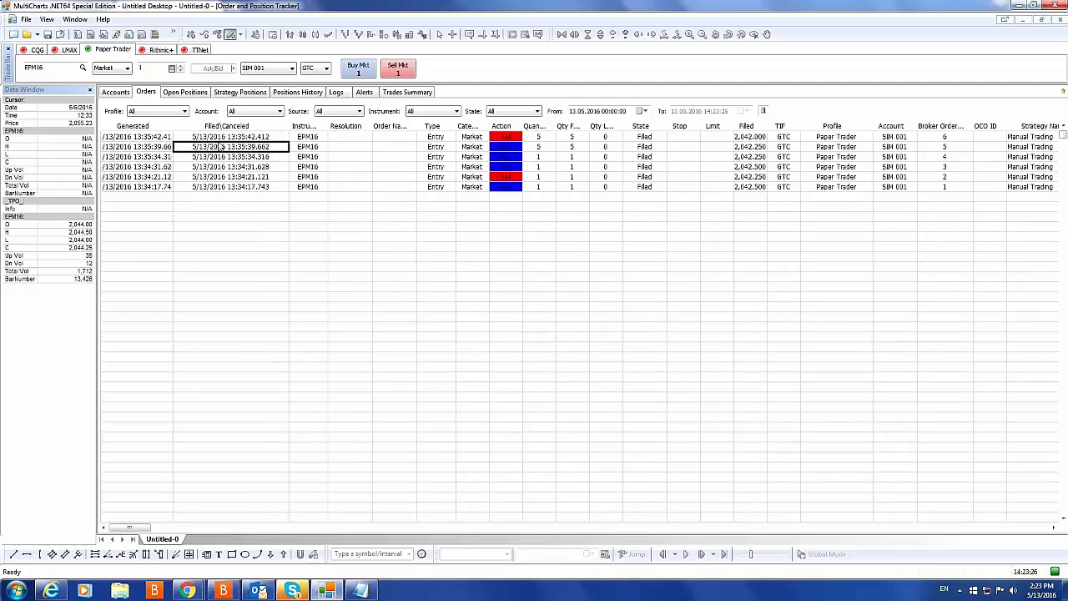
pyautogui.click(219, 138)
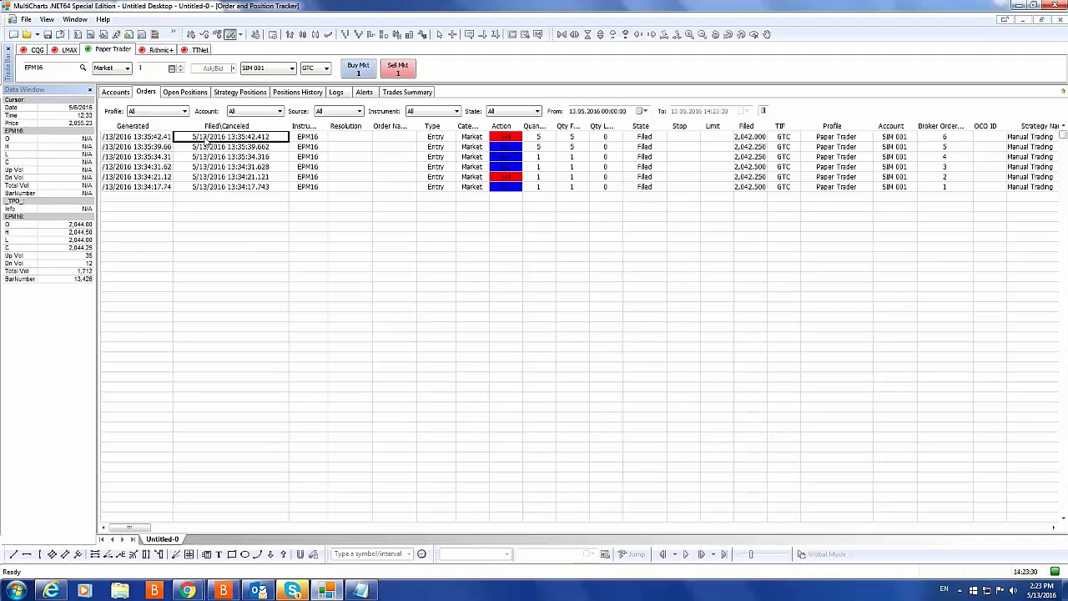
# - Widen the Instrument column of the orders list so its full heading fits, and check the traded symbol
pyautogui.click(308, 137)
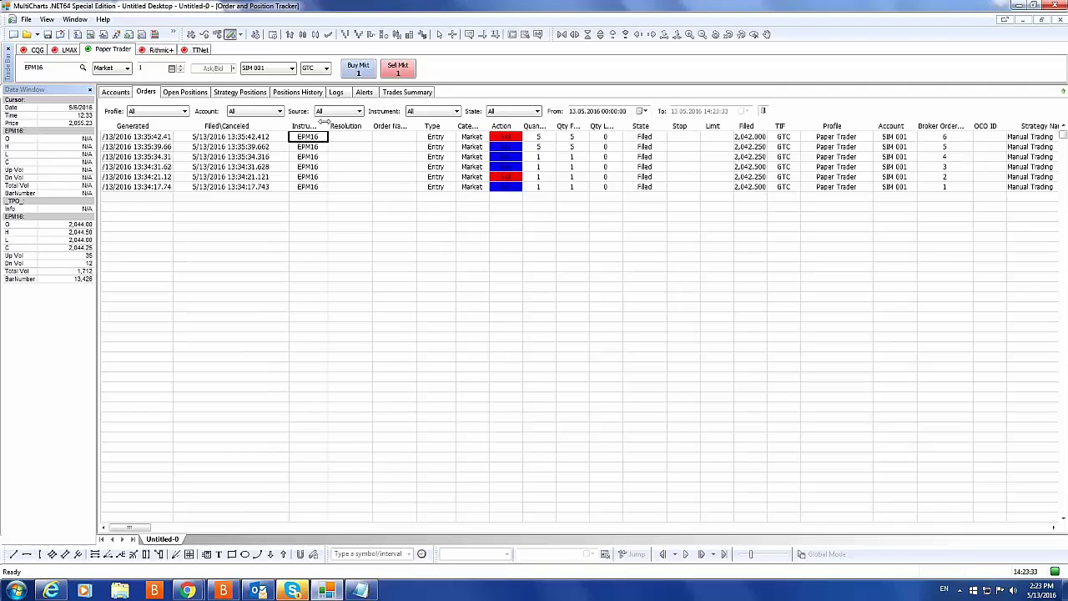
pyautogui.moveTo(328, 122); pyautogui.dragTo(350, 123)
pyautogui.click(320, 146)
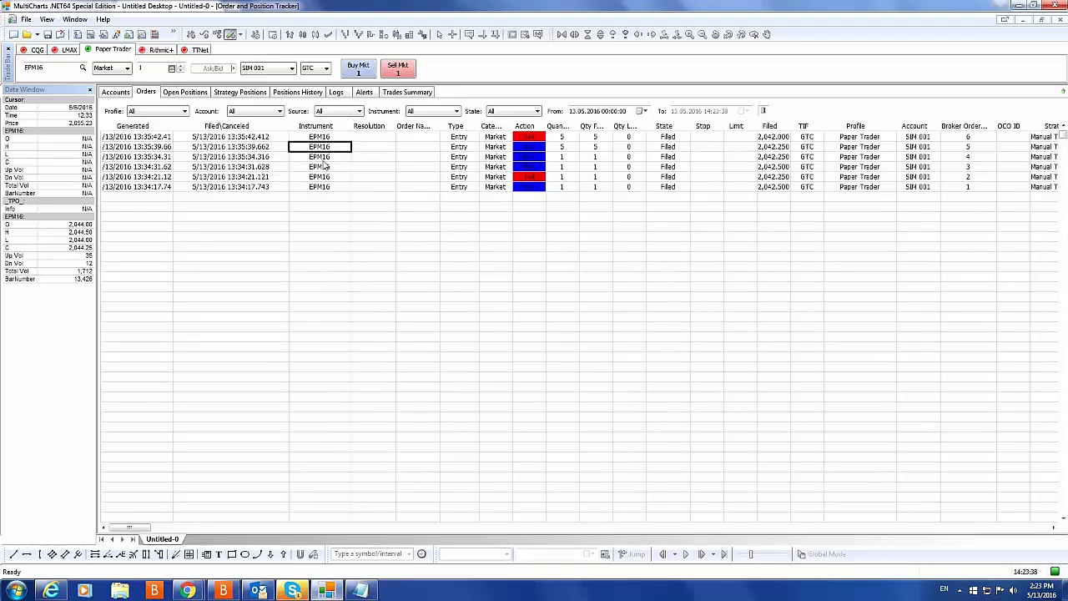
# - Check the Resolution entries of the orders and widen the Order Name column so its full heading fits
pyautogui.moveTo(324, 166); pyautogui.dragTo(356, 137)
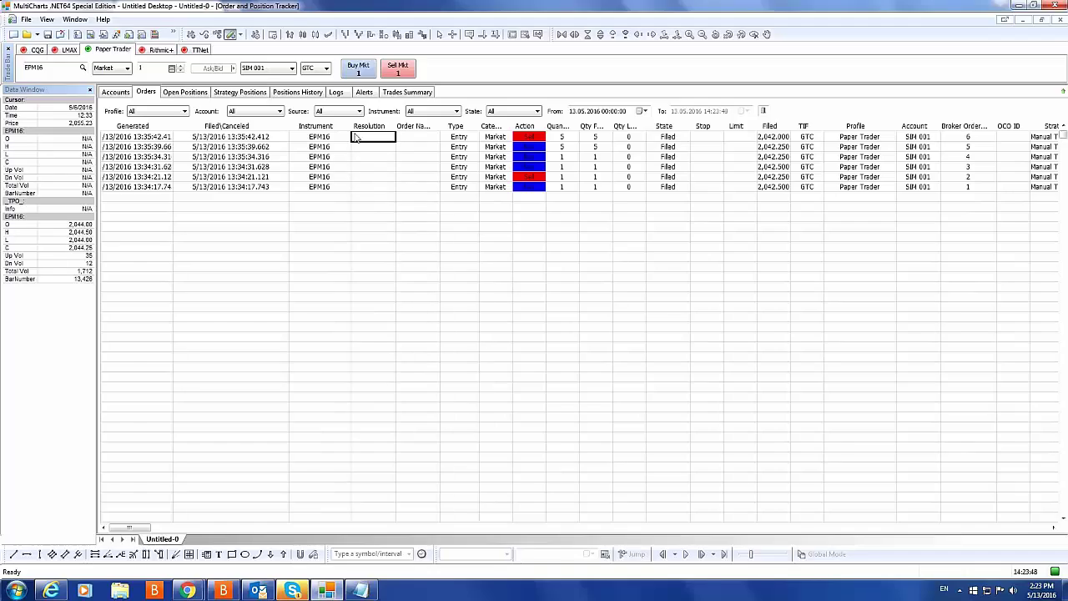
pyautogui.click(370, 177)
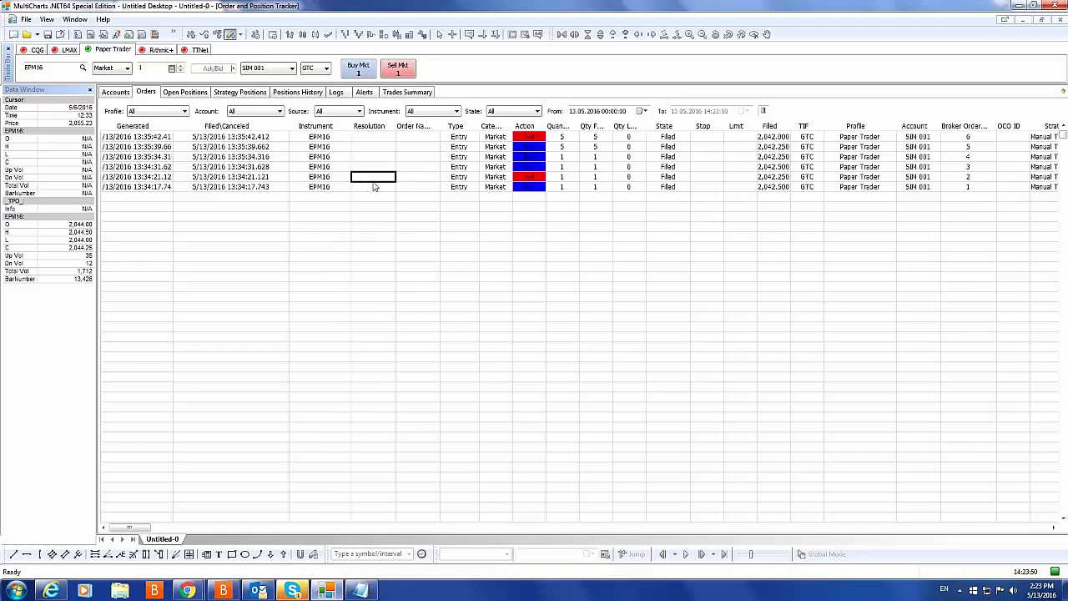
pyautogui.click(376, 187)
pyautogui.moveTo(375, 186); pyautogui.dragTo(452, 125)
pyautogui.click(420, 174)
pyautogui.click(420, 187)
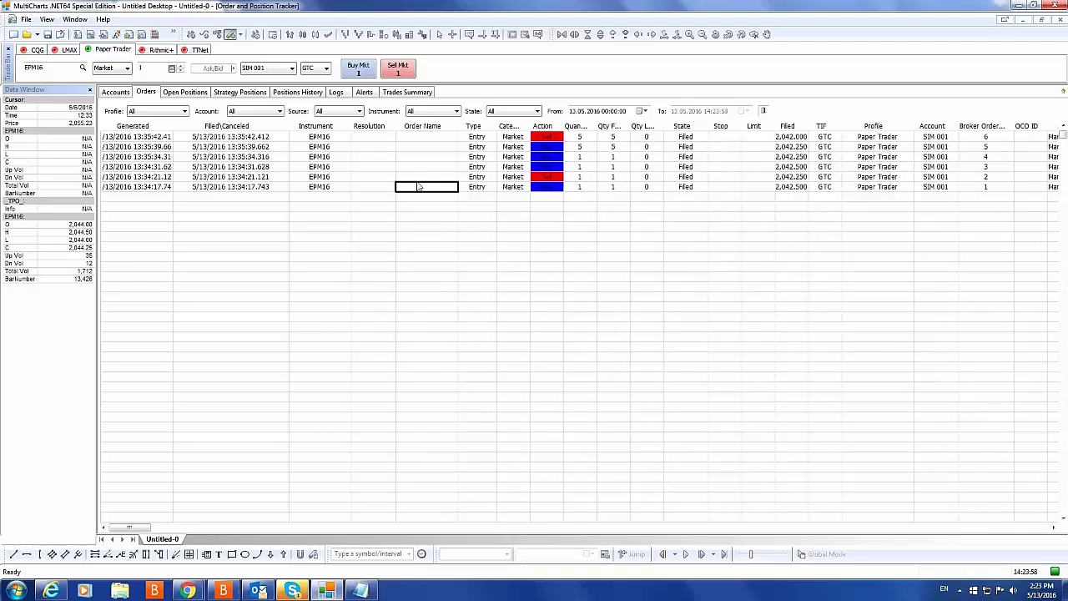
# - Review the Type and Category entries of the listed orders
pyautogui.click(512, 157)
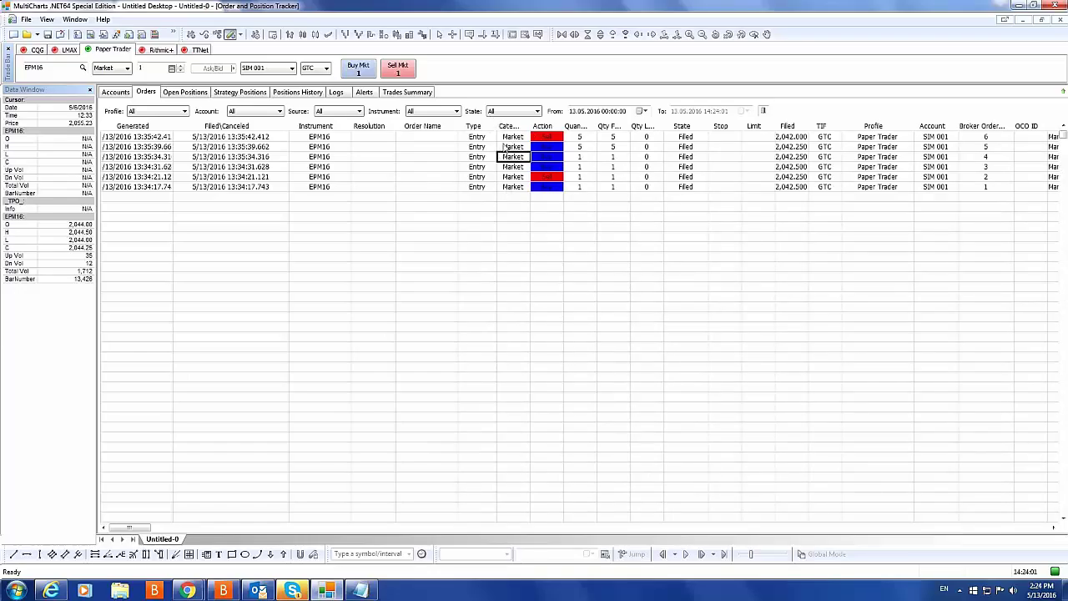
pyautogui.click(483, 187)
pyautogui.click(475, 157)
pyautogui.moveTo(471, 131); pyautogui.dragTo(516, 179)
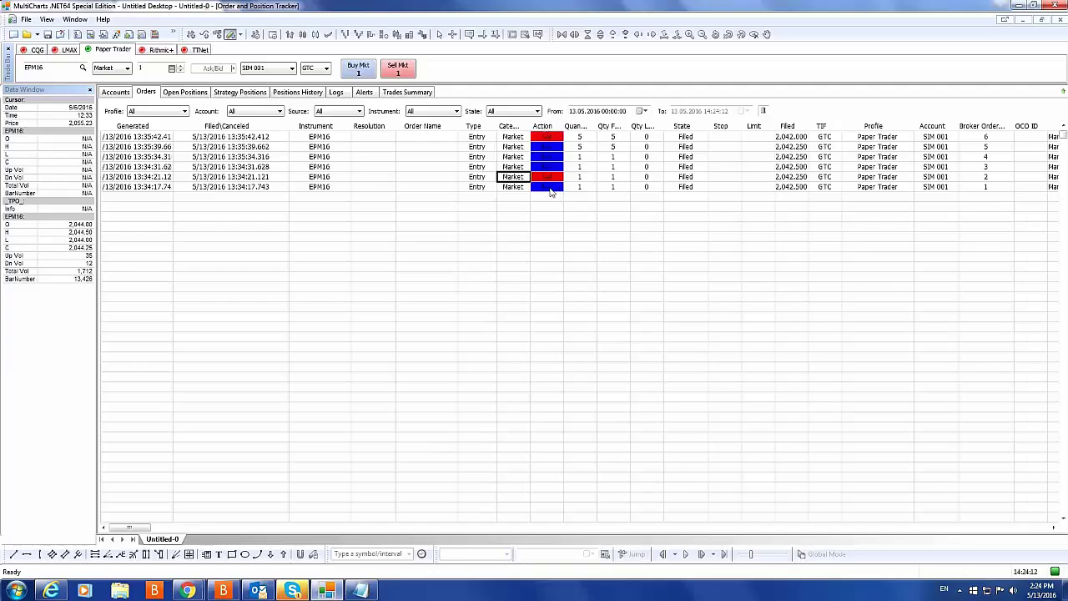
# - Examine the context options offered for the second order and for the empty rows below the orders, applying none
pyautogui.click(542, 148)
pyautogui.rightClick(542, 147)
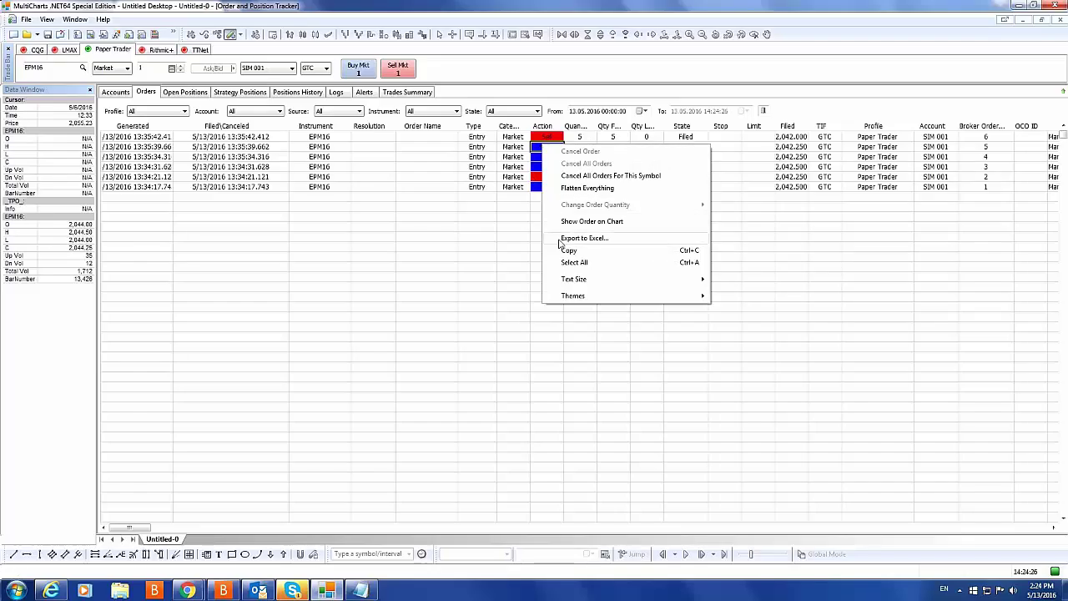
pyautogui.rightClick(512, 239)
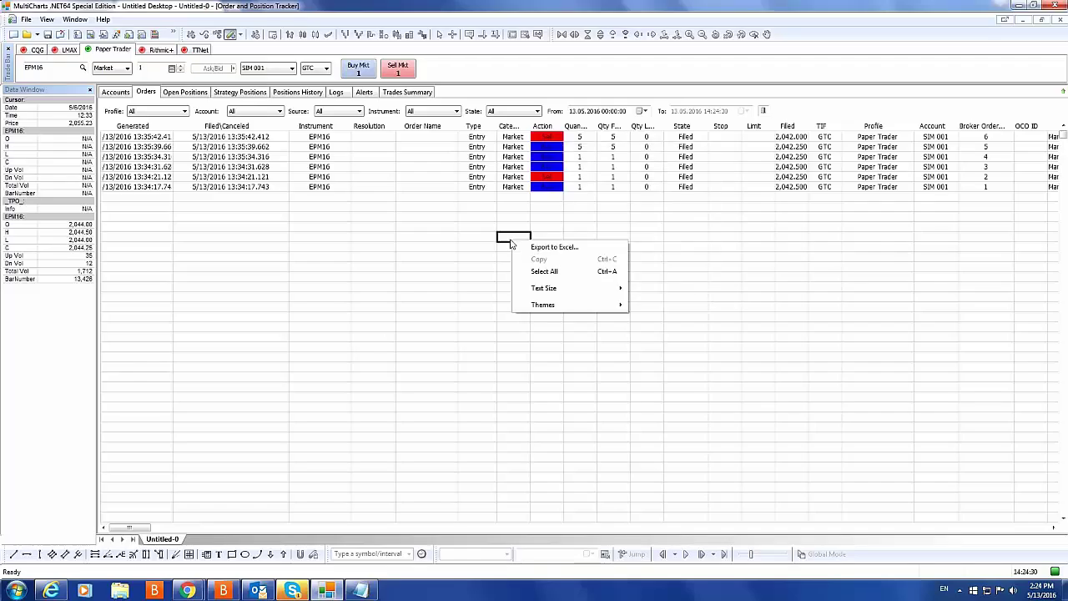
pyautogui.rightClick(503, 198)
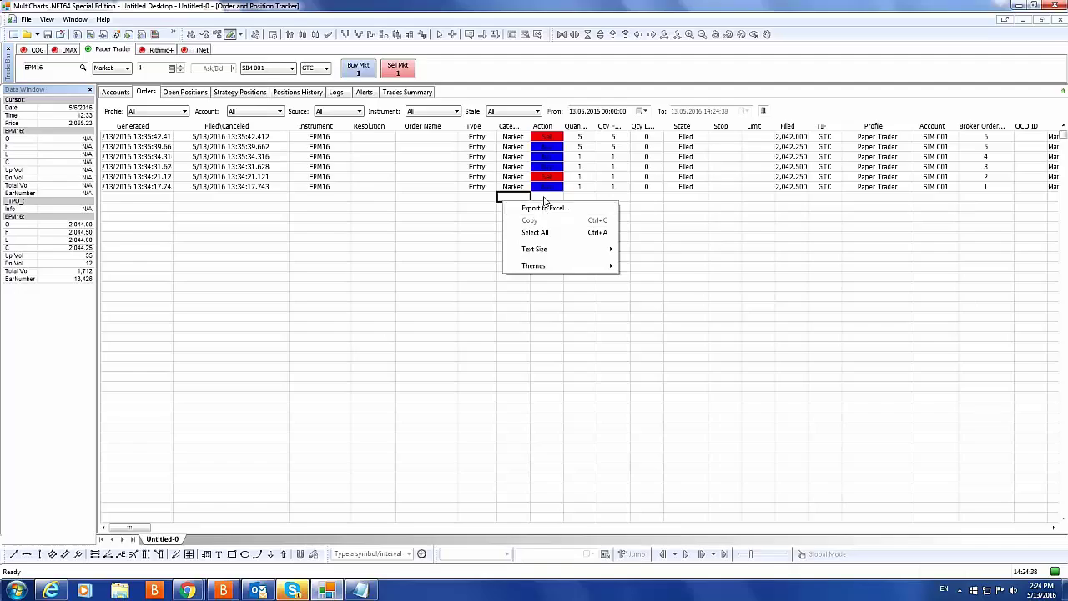
pyautogui.click(544, 199)
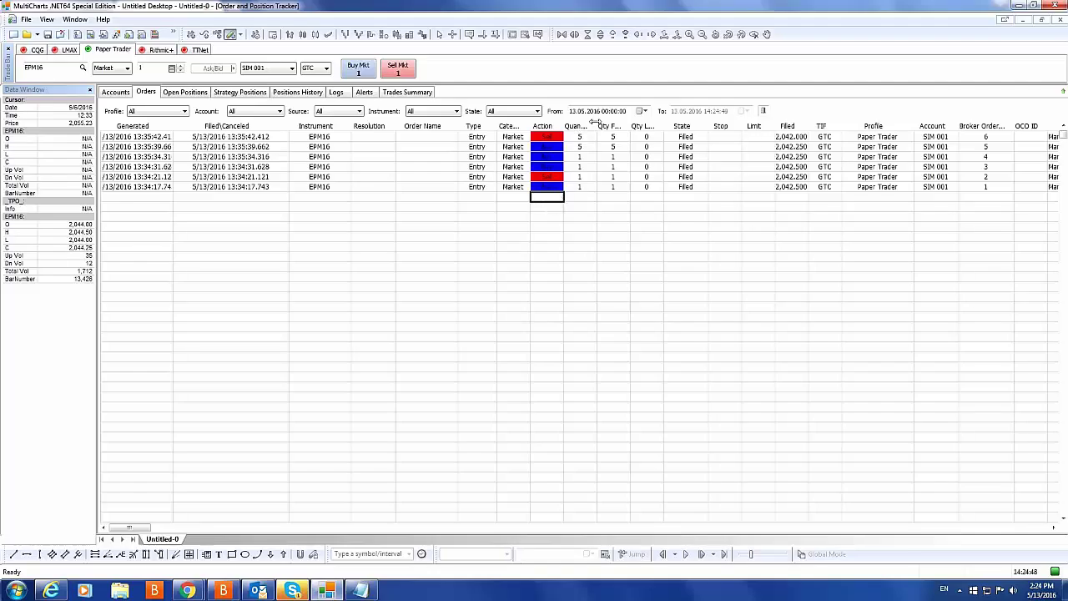
# - Widen the Quantity column of the orders list so its full heading fits, and review the order quantities
pyautogui.moveTo(595, 123)
pyautogui.mouseDown()
pyautogui.moveTo(572, 125)
pyautogui.moveTo(597, 124)
pyautogui.mouseUp()
pyautogui.click(585, 147)
pyautogui.click(584, 157)
pyautogui.click(585, 176)
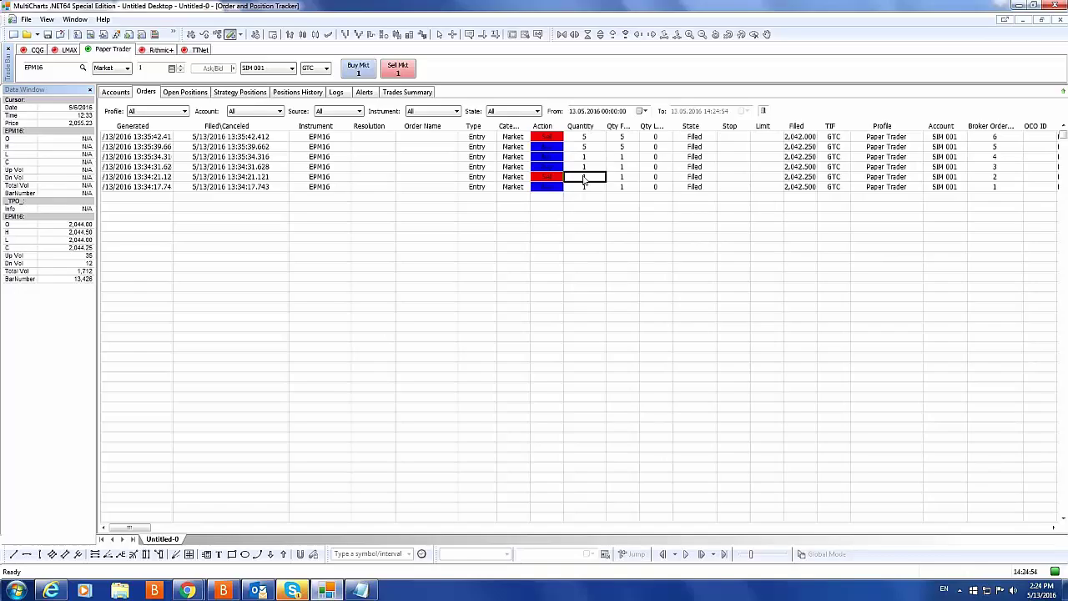
pyautogui.click(582, 187)
# - Widen the Qty Filled and Qty Left columns of the orders list so their full headings fit
pyautogui.click(609, 185)
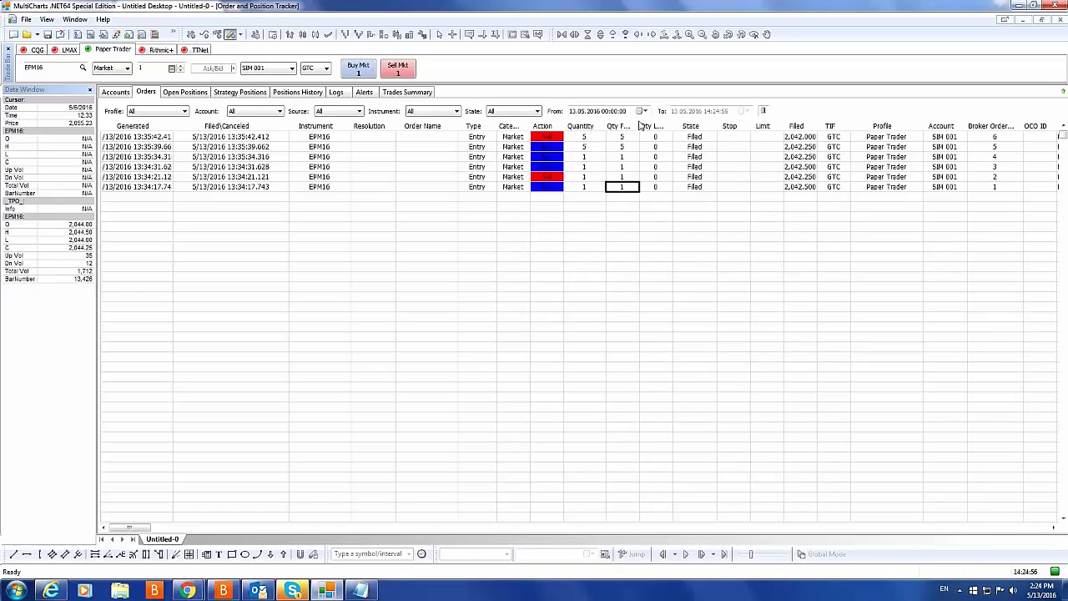
pyautogui.moveTo(638, 125); pyautogui.dragTo(658, 125)
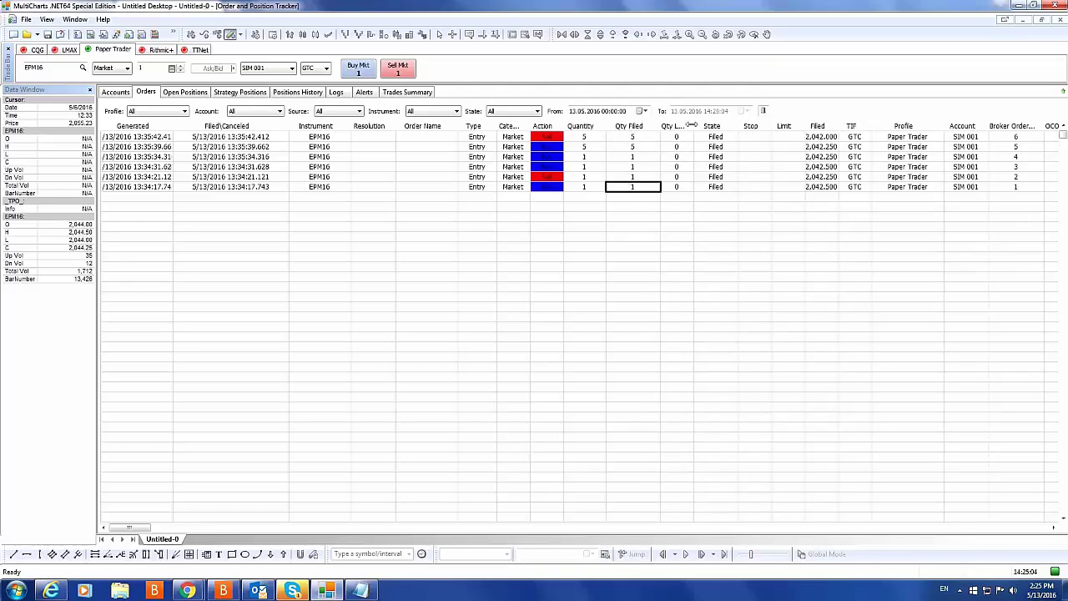
pyautogui.moveTo(692, 125); pyautogui.dragTo(713, 124)
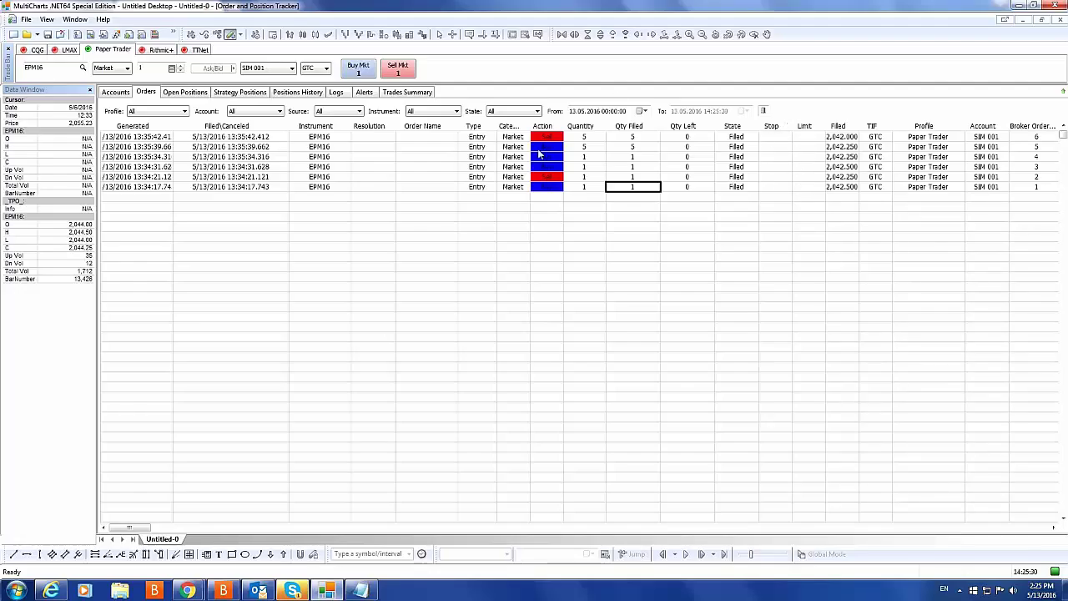
# - Review the fill prices of the newest two orders and the oldest order
pyautogui.click(827, 137)
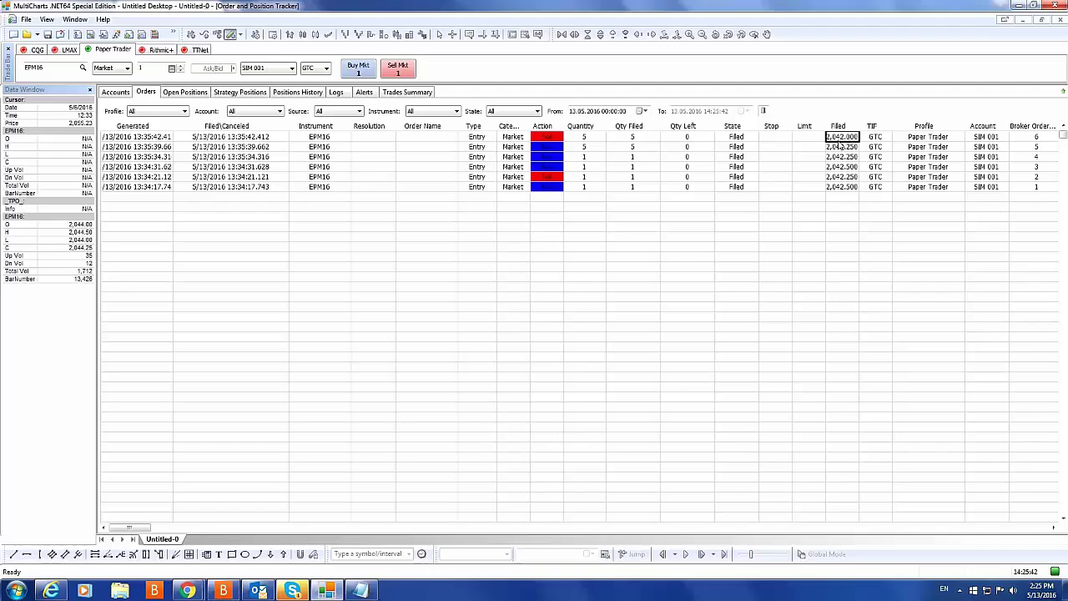
pyautogui.click(837, 148)
pyautogui.click(844, 185)
# - Widen the TIF column of the orders list slightly and review the time-in-force entries of the orders
pyautogui.click(869, 190)
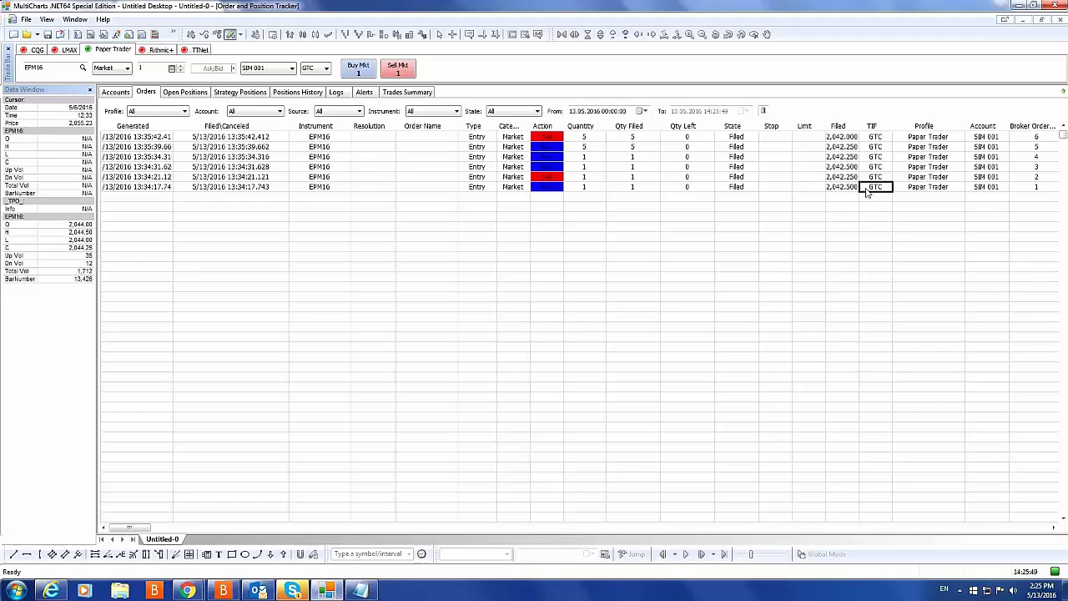
pyautogui.moveTo(889, 127); pyautogui.dragTo(891, 128)
pyautogui.click(876, 136)
pyautogui.click(876, 157)
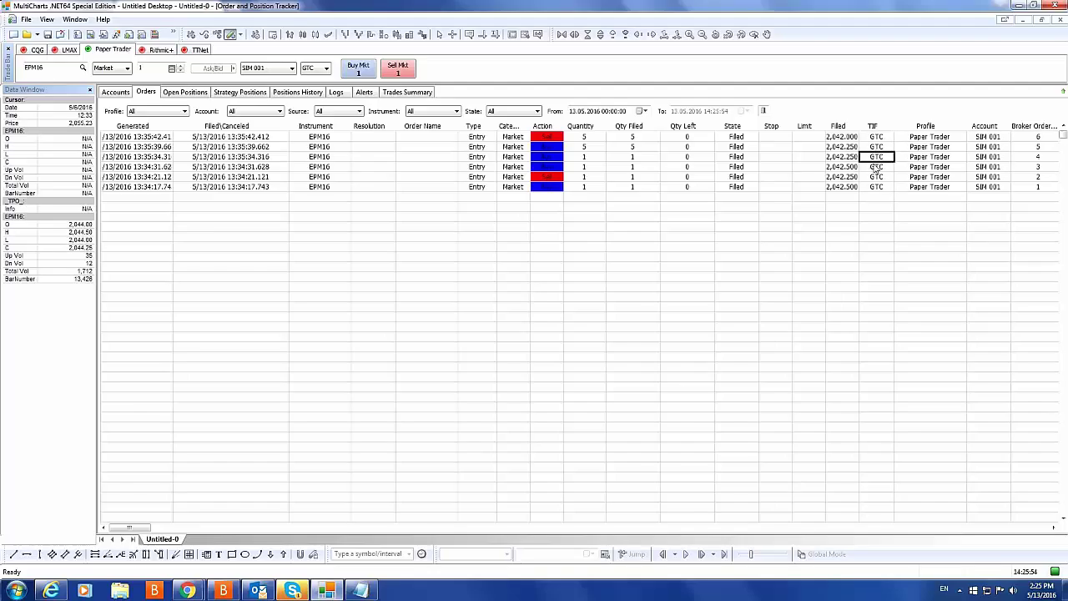
pyautogui.click(876, 176)
pyautogui.click(876, 187)
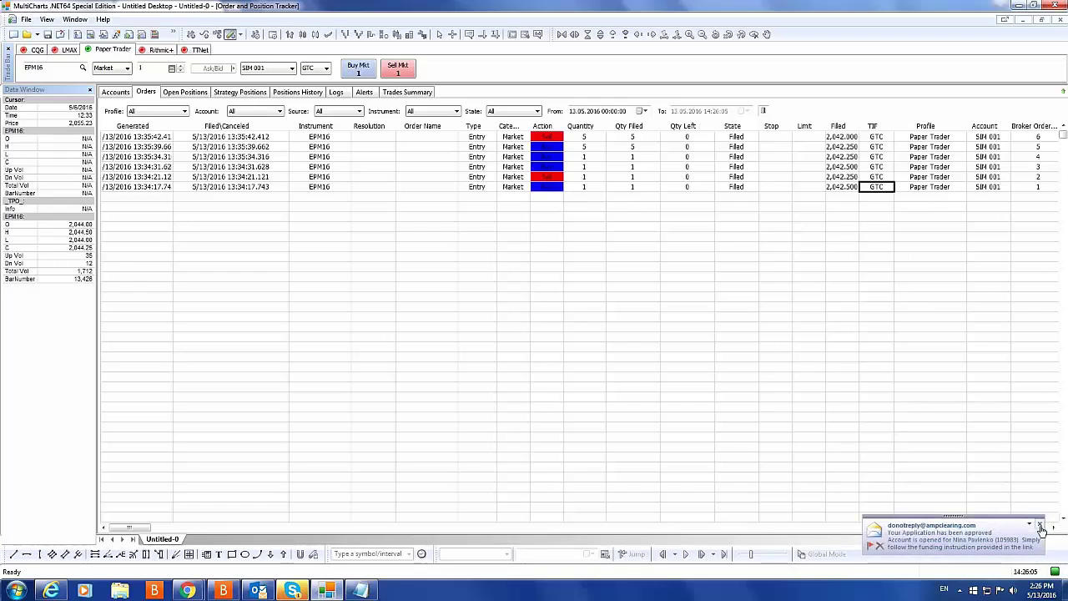
# - Dismiss the e-mail notification and review the Profile and broker order number entries of the listed orders
pyautogui.click(1040, 528)
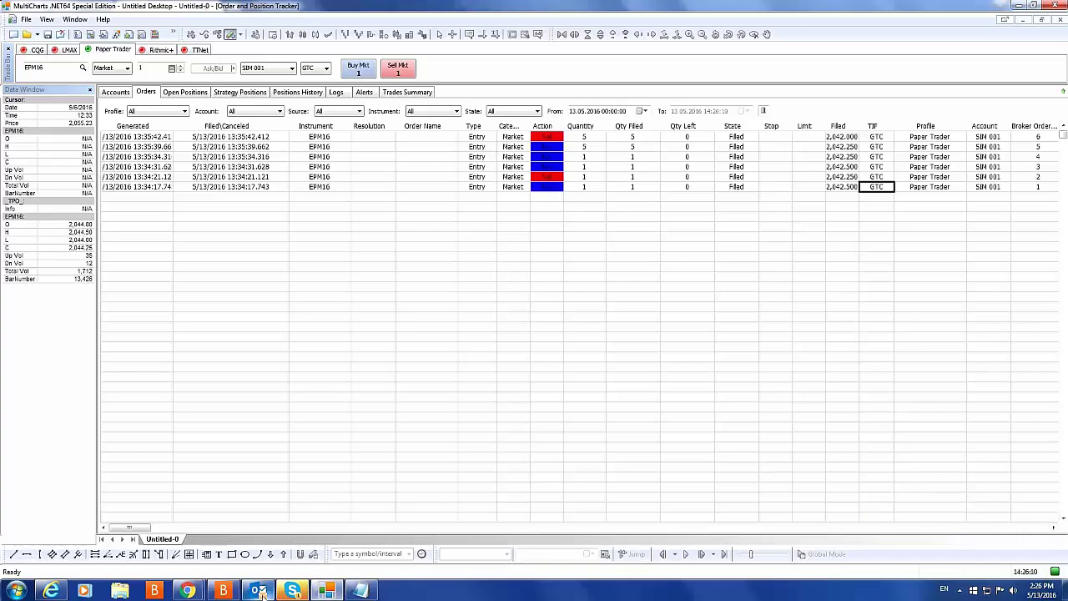
pyautogui.click(881, 198)
pyautogui.click(933, 176)
pyautogui.click(930, 137)
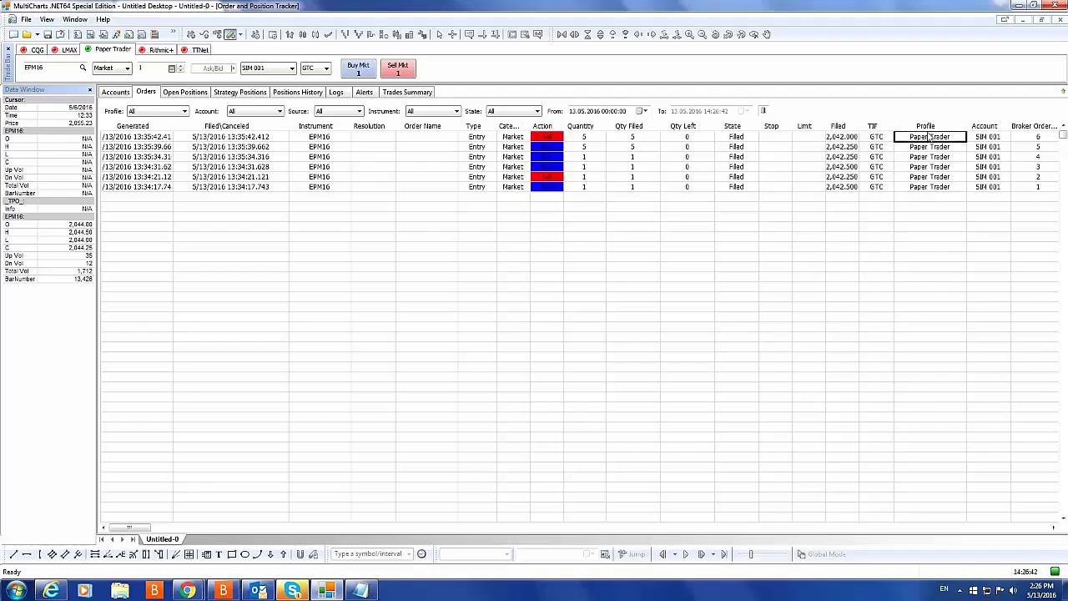
pyautogui.click(934, 156)
pyautogui.click(934, 166)
pyautogui.click(934, 187)
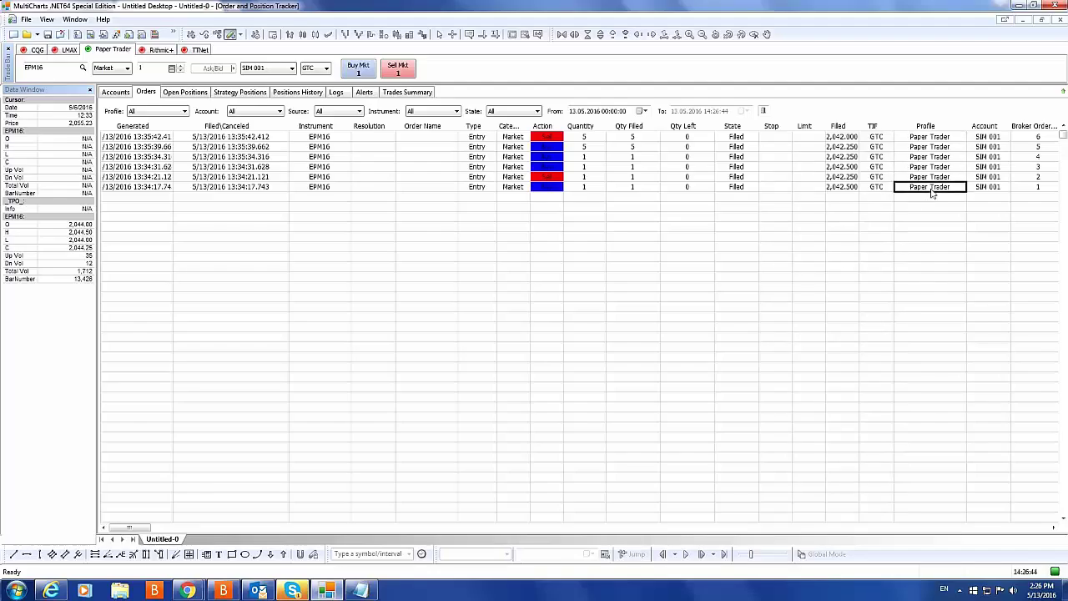
pyautogui.click(934, 177)
pyautogui.click(935, 160)
pyautogui.click(937, 147)
pyautogui.click(939, 137)
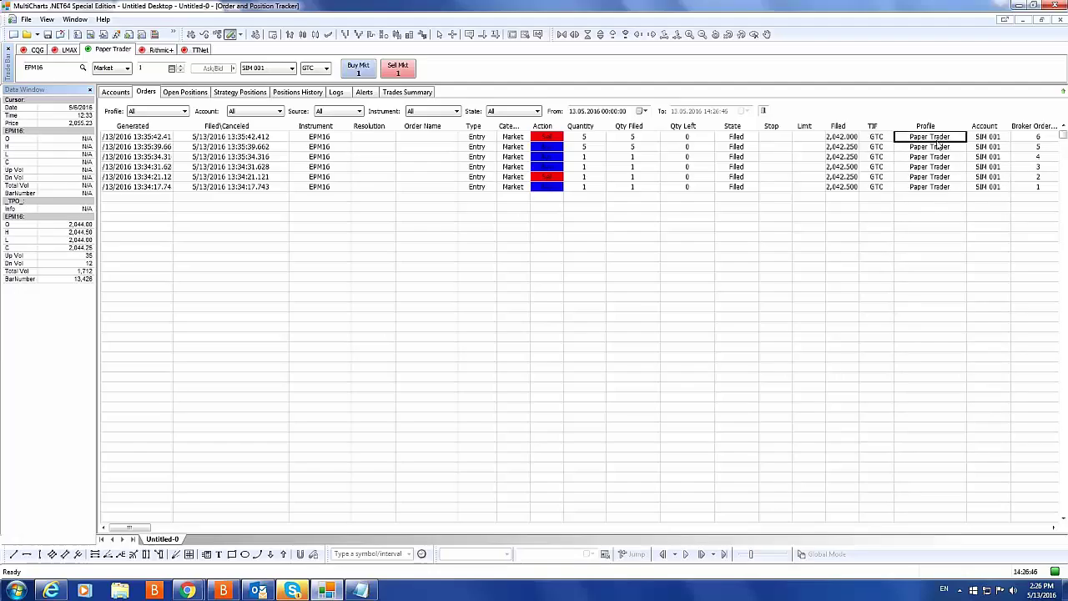
pyautogui.click(939, 156)
pyautogui.click(940, 177)
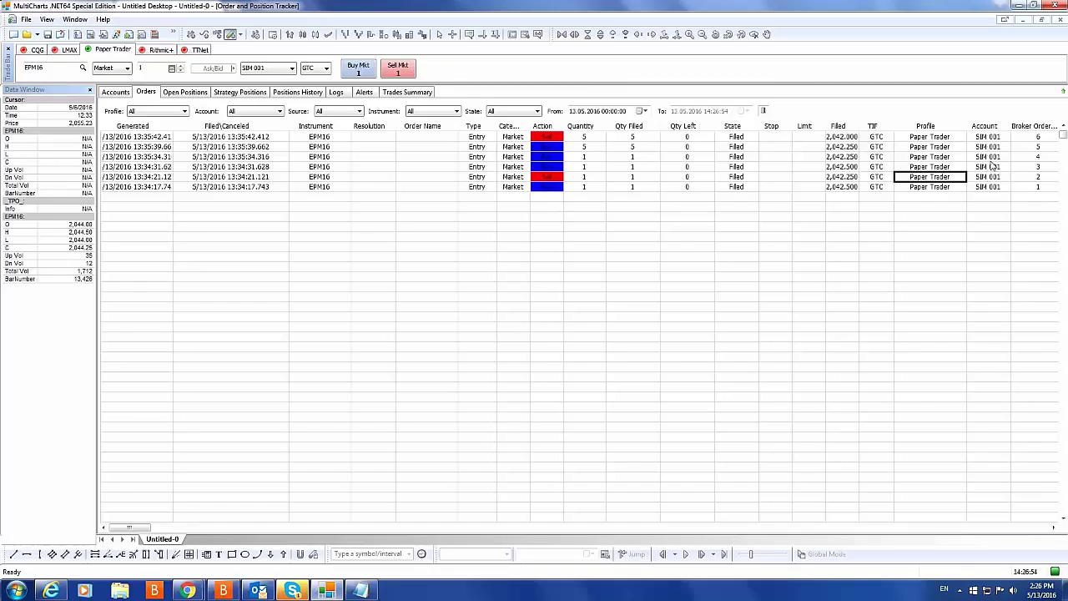
pyautogui.moveTo(1036, 188); pyautogui.dragTo(1035, 138)
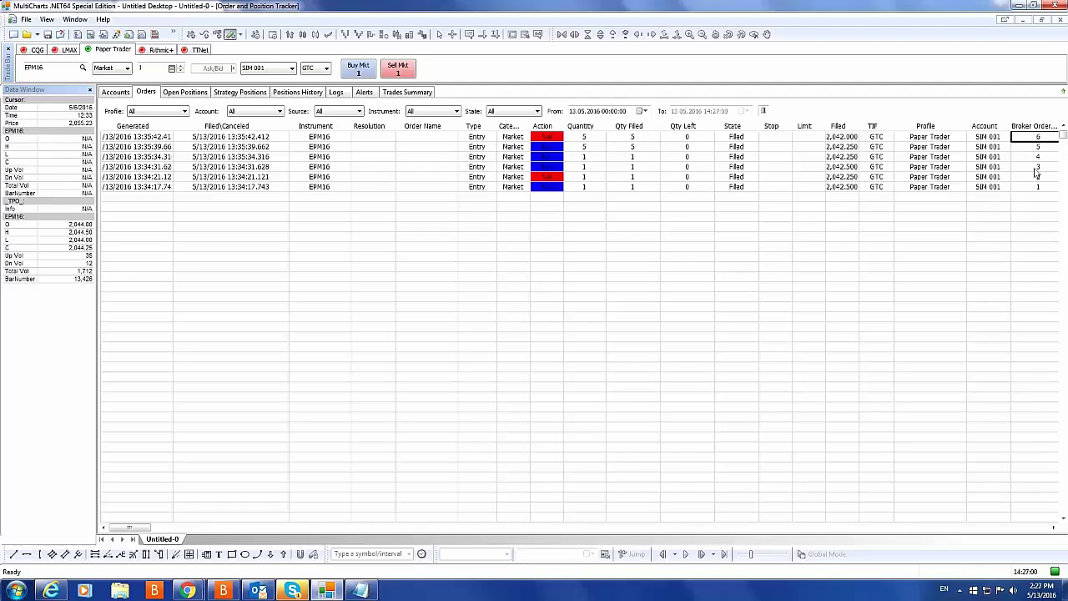
# - Show the open positions and filter them by the simulated trading account
pyautogui.click(184, 93)
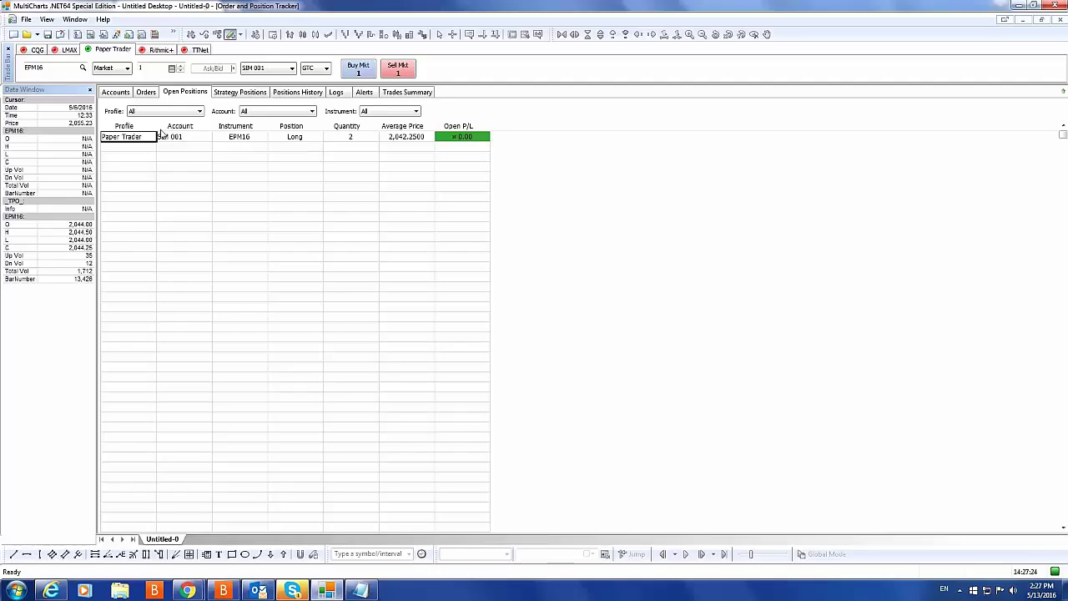
pyautogui.click(275, 112)
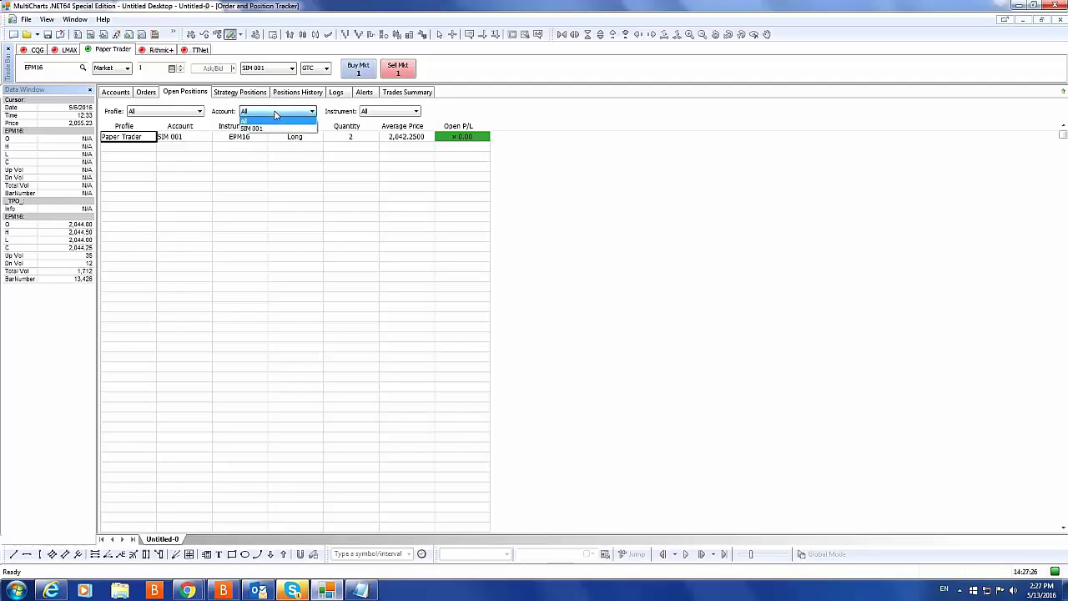
pyautogui.click(275, 113)
pyautogui.click(275, 113)
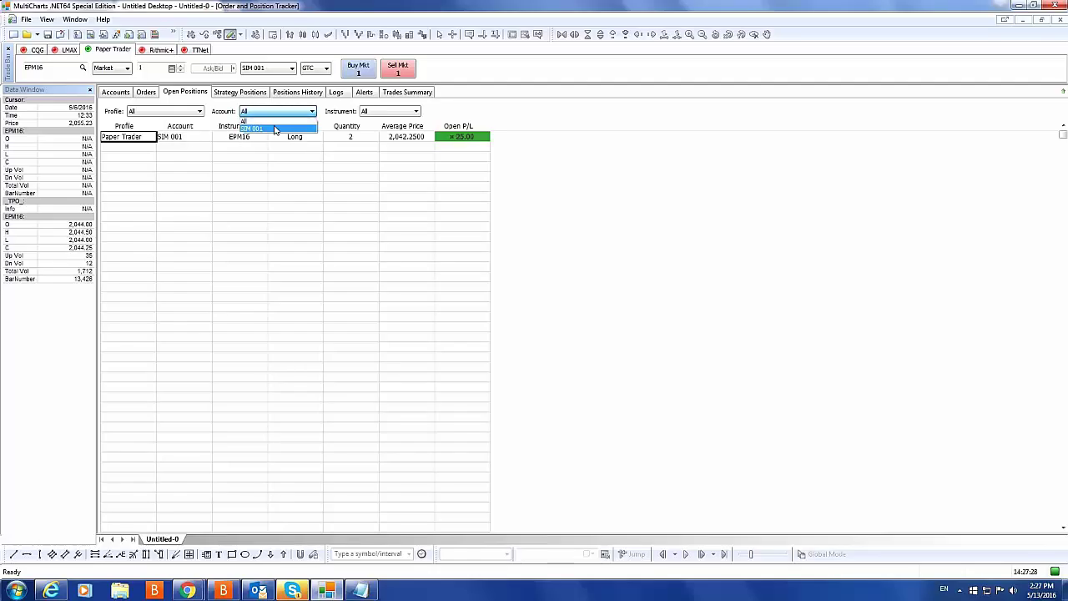
pyautogui.click(276, 129)
pyautogui.click(276, 113)
pyautogui.click(277, 129)
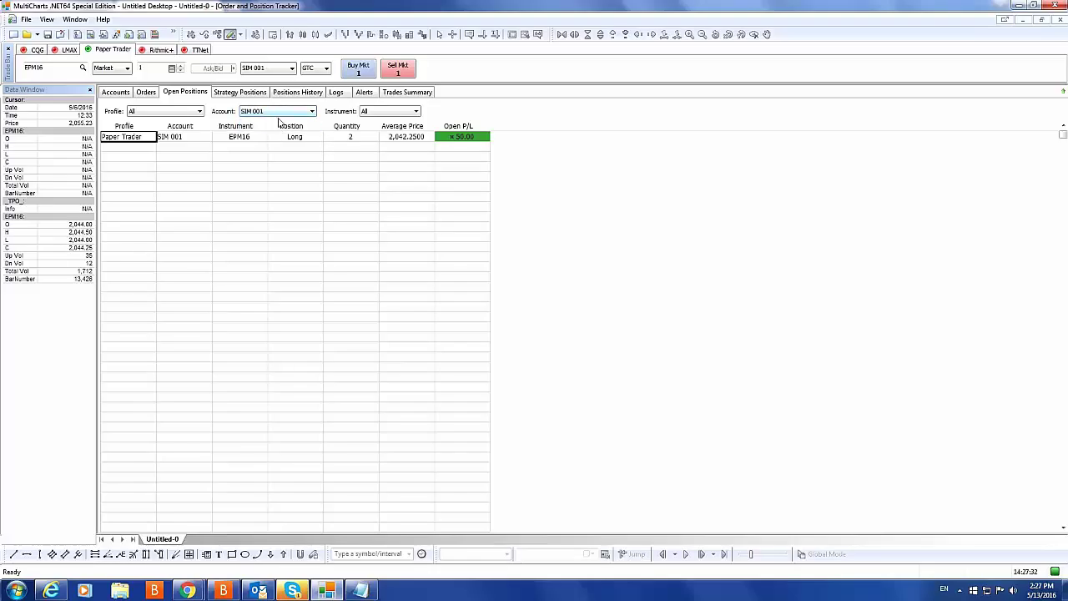
# - Revisit the Accounts and Orders lists and return to the open positions
pyautogui.click(117, 93)
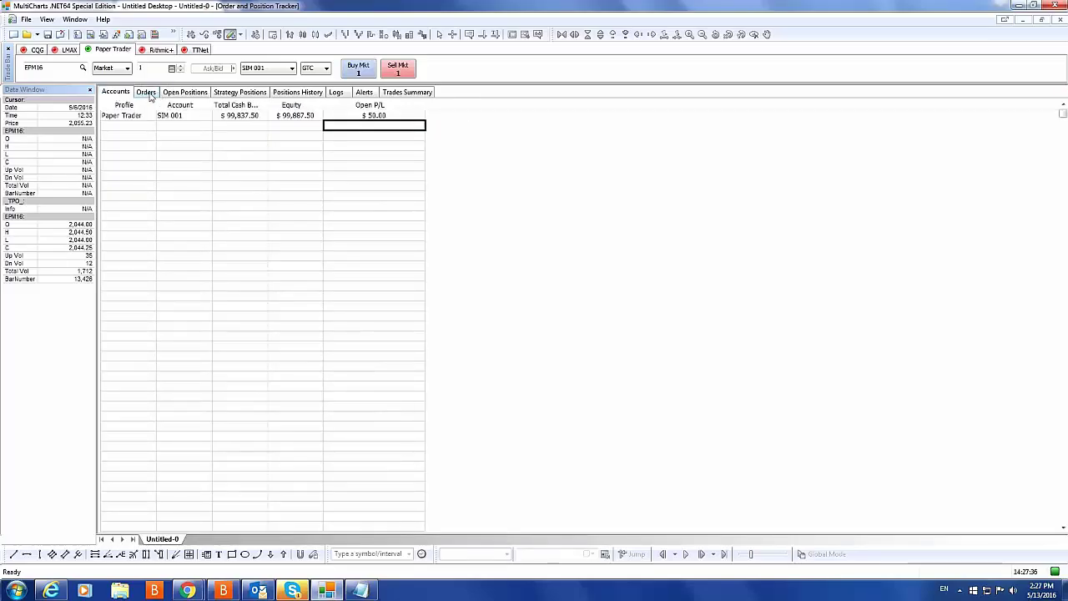
pyautogui.click(147, 93)
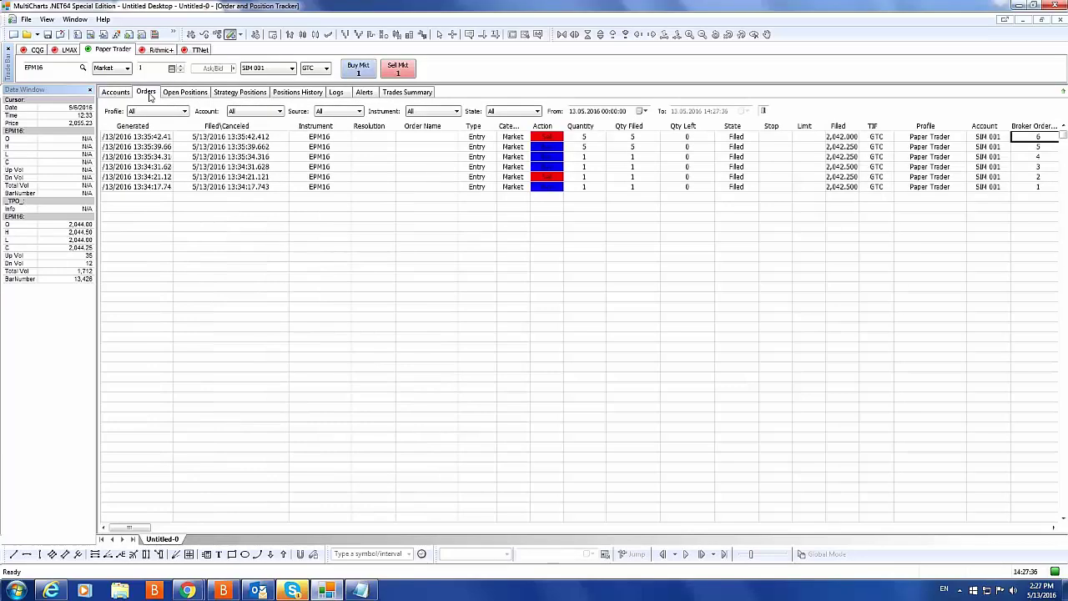
pyautogui.click(185, 93)
# - Show the strategy positions and check their Instrument filter options, keeping it on All
pyautogui.click(239, 93)
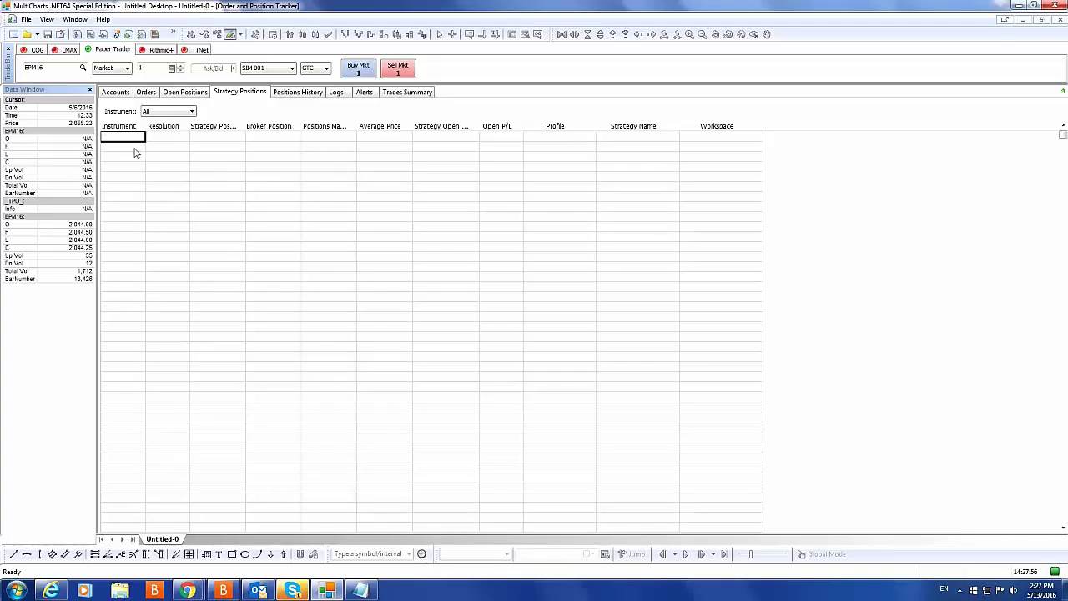
pyautogui.click(157, 112)
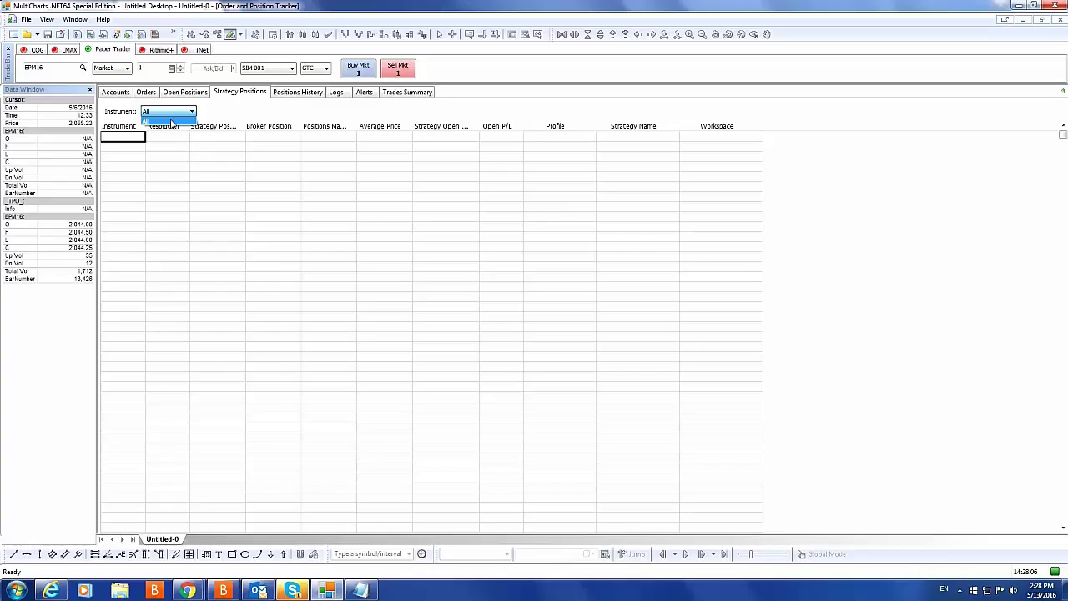
pyautogui.click(172, 123)
pyautogui.click(120, 144)
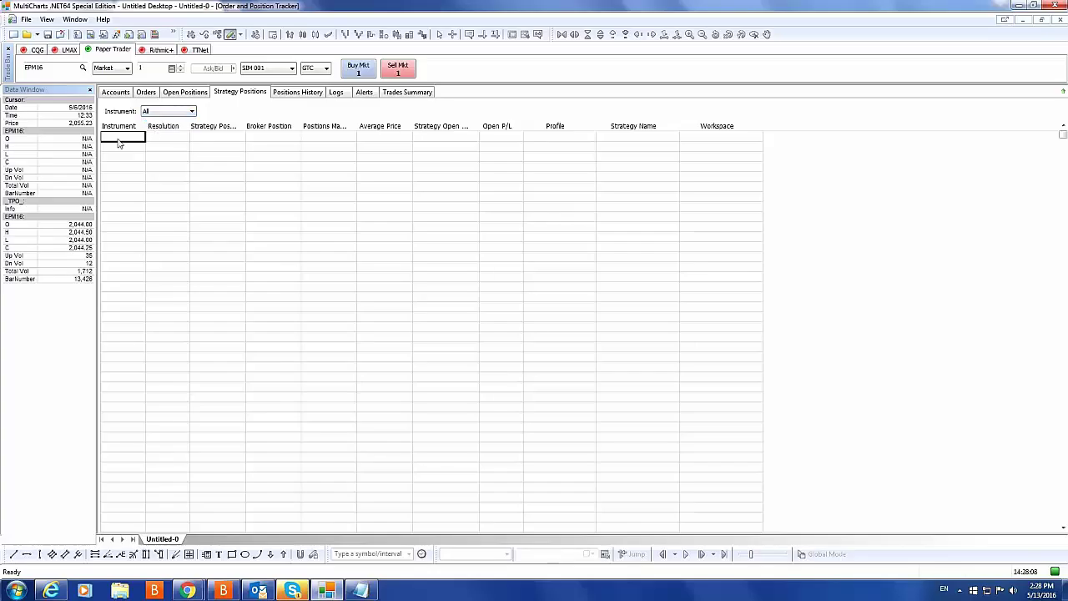
# - Widen the Date/Time column of the positions history so full timestamps fit, and review the Flat position entry
pyautogui.click(293, 93)
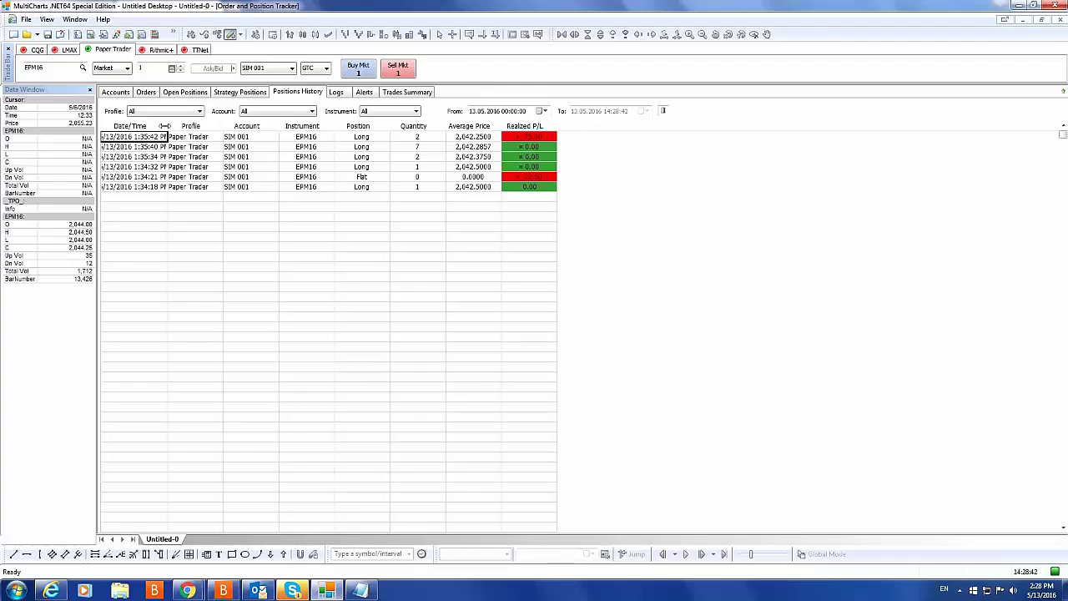
pyautogui.moveTo(165, 125); pyautogui.dragTo(201, 125)
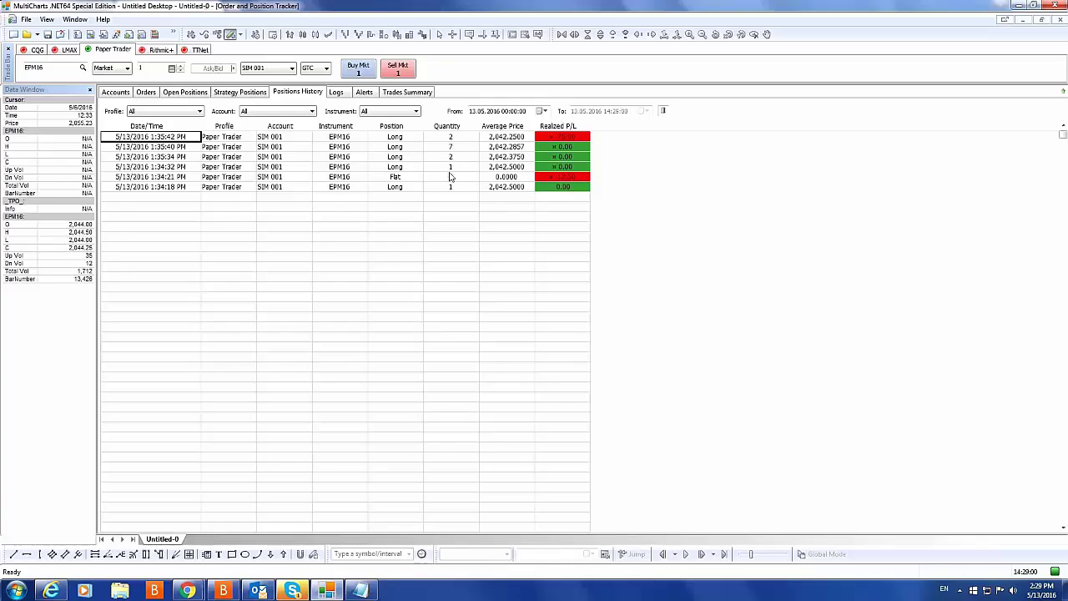
pyautogui.click(388, 180)
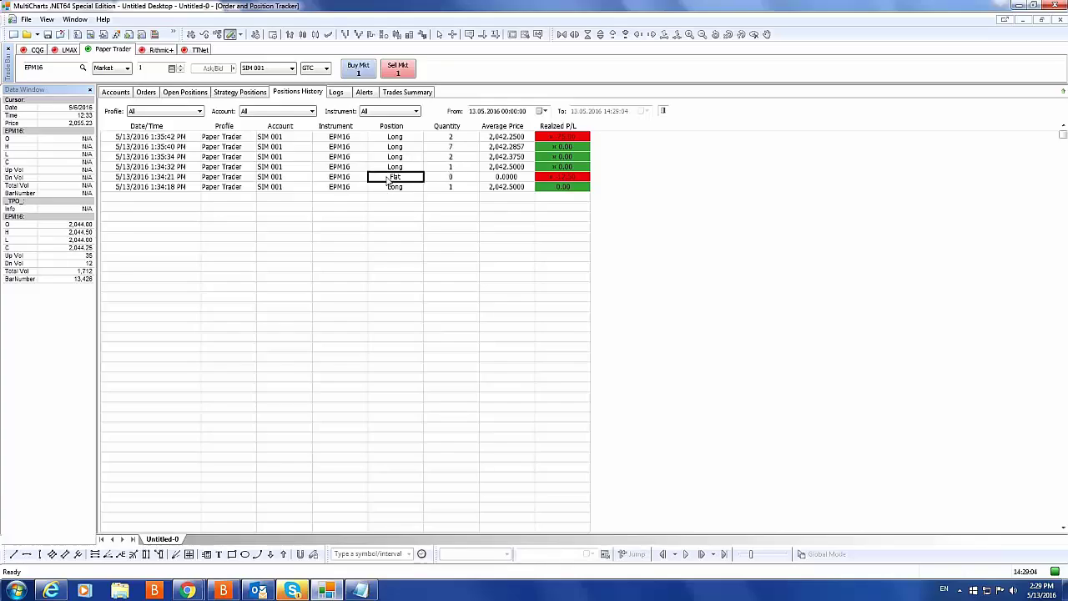
pyautogui.click(459, 184)
pyautogui.click(388, 183)
pyautogui.click(374, 188)
# - Go through the Message, Strategy, Profile, Instrument, Category and Date/Time columns of the Logs, and view the Alerts list
pyautogui.click(337, 92)
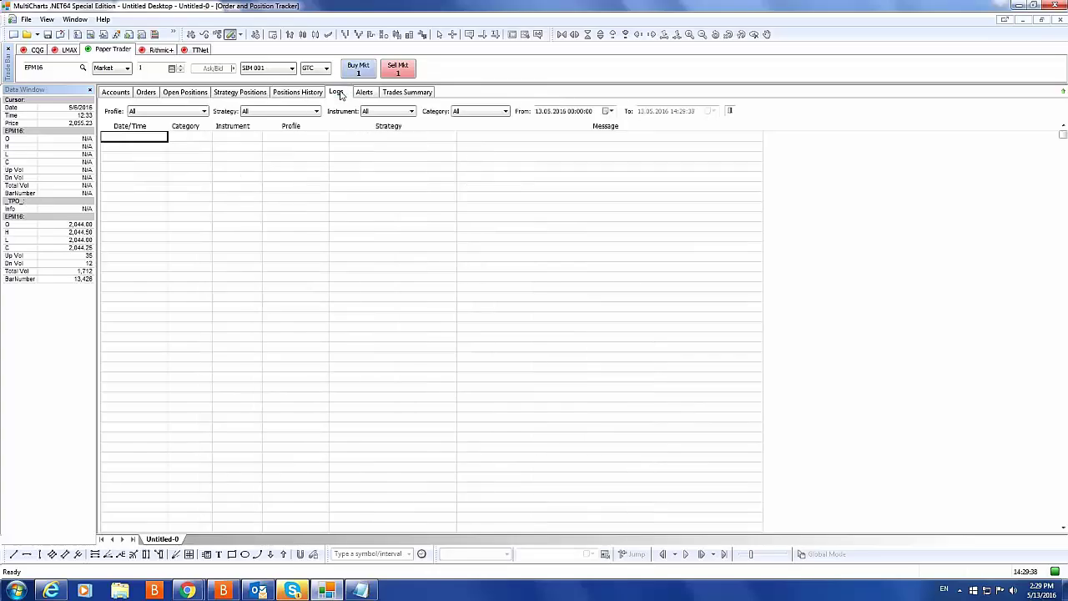
pyautogui.rightClick(495, 138)
pyautogui.click(421, 146)
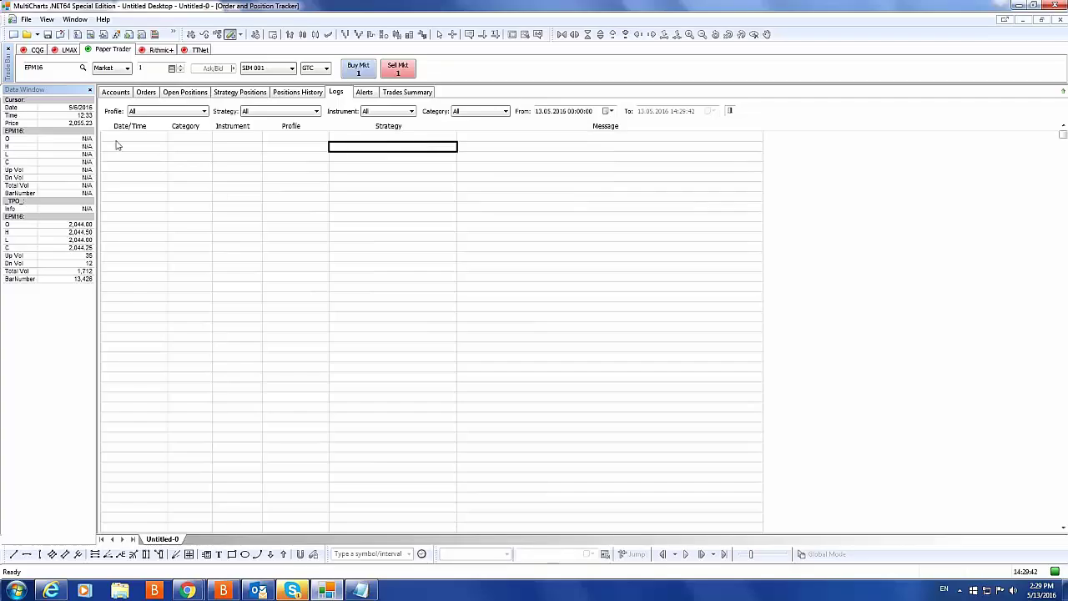
pyautogui.click(117, 145)
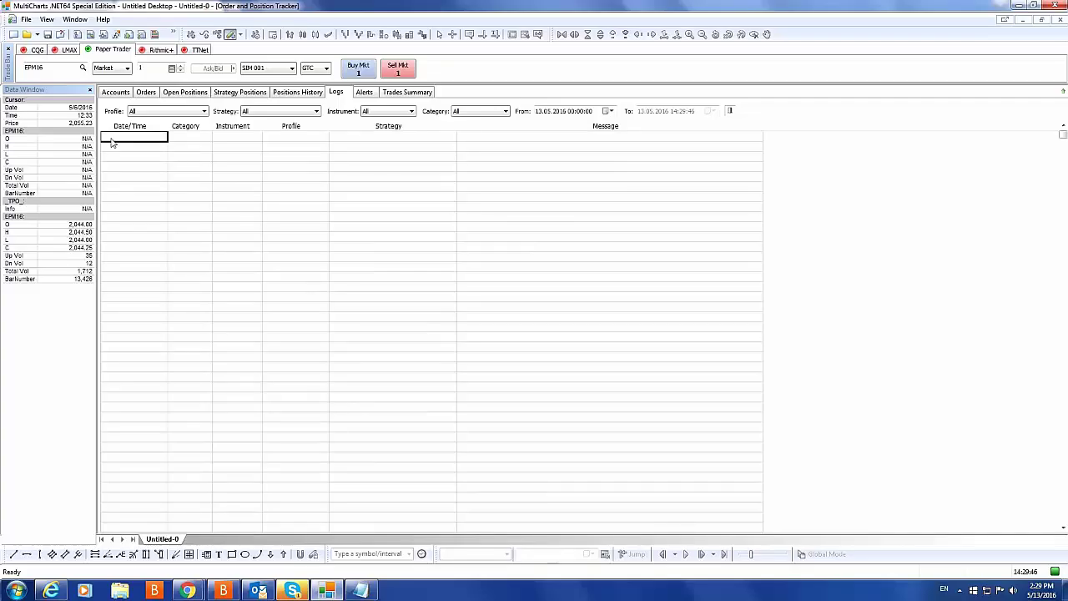
pyautogui.click(493, 138)
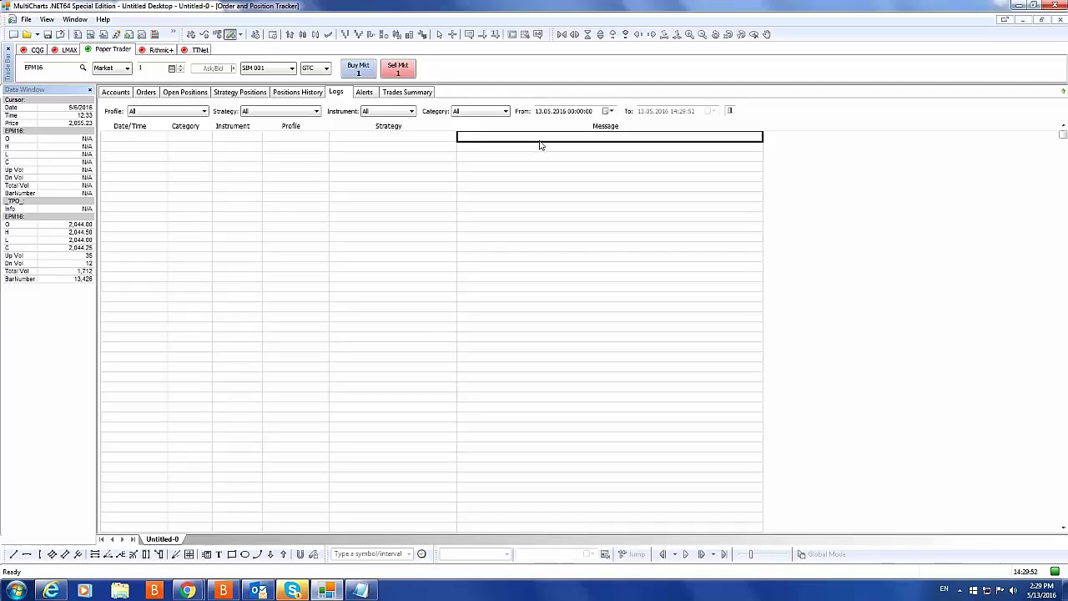
pyautogui.click(363, 138)
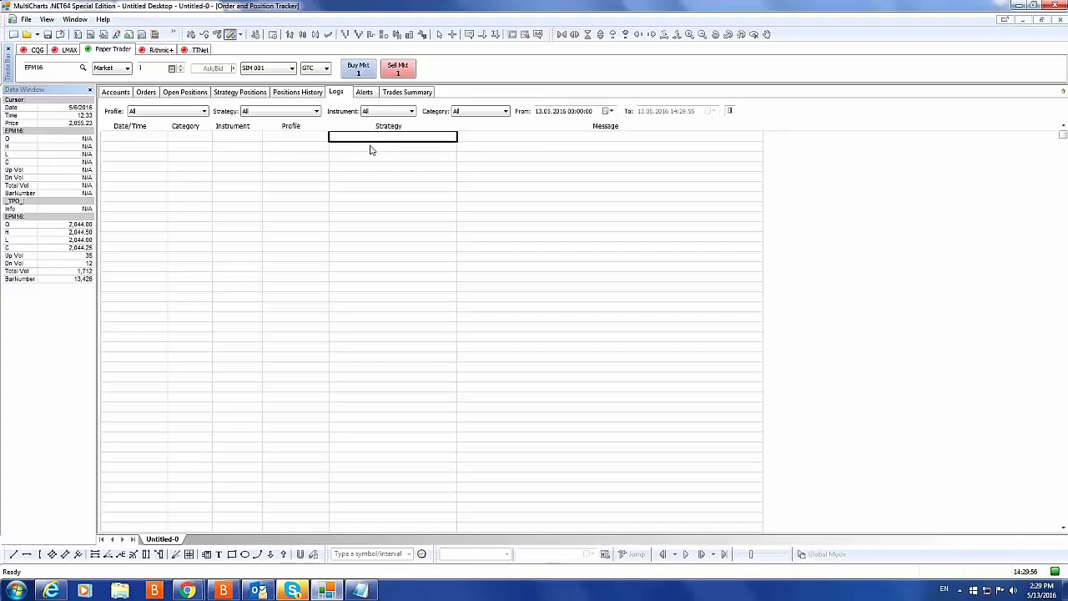
pyautogui.click(279, 139)
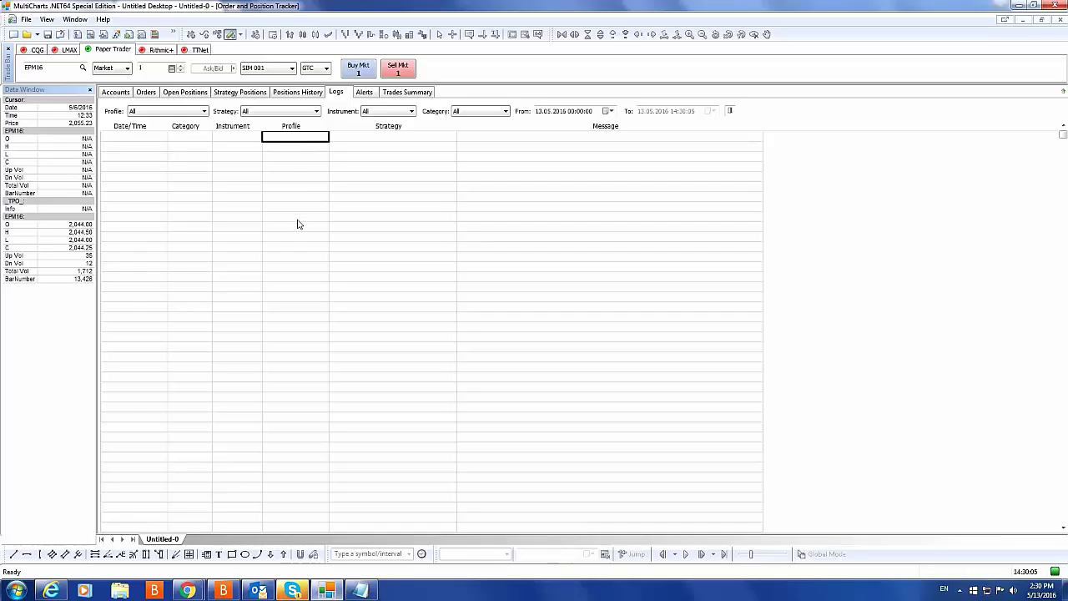
pyautogui.rightClick(234, 139)
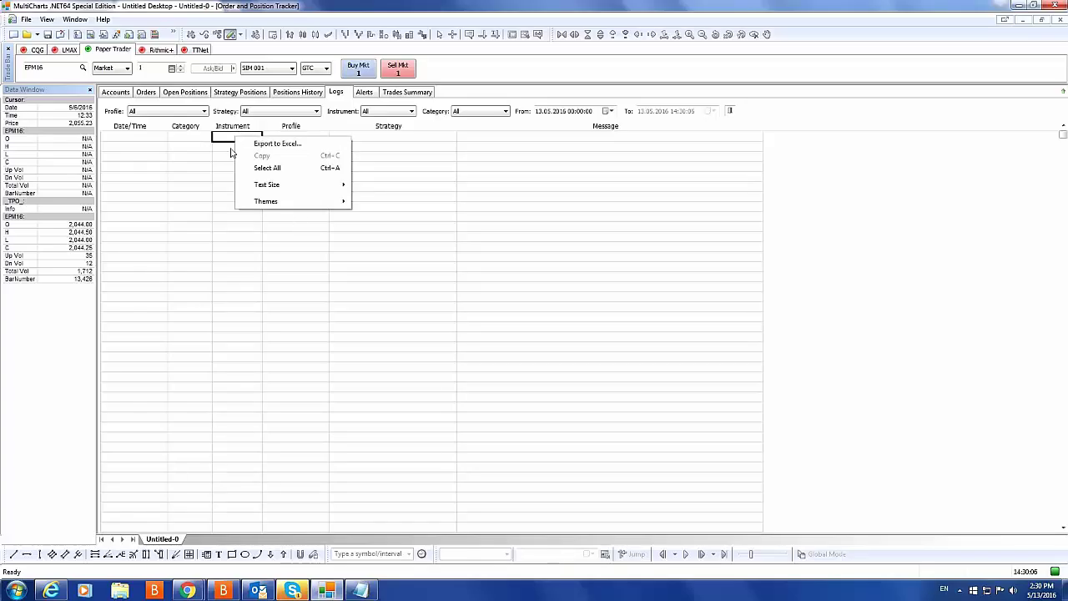
pyautogui.press('Escape')
pyautogui.click(196, 139)
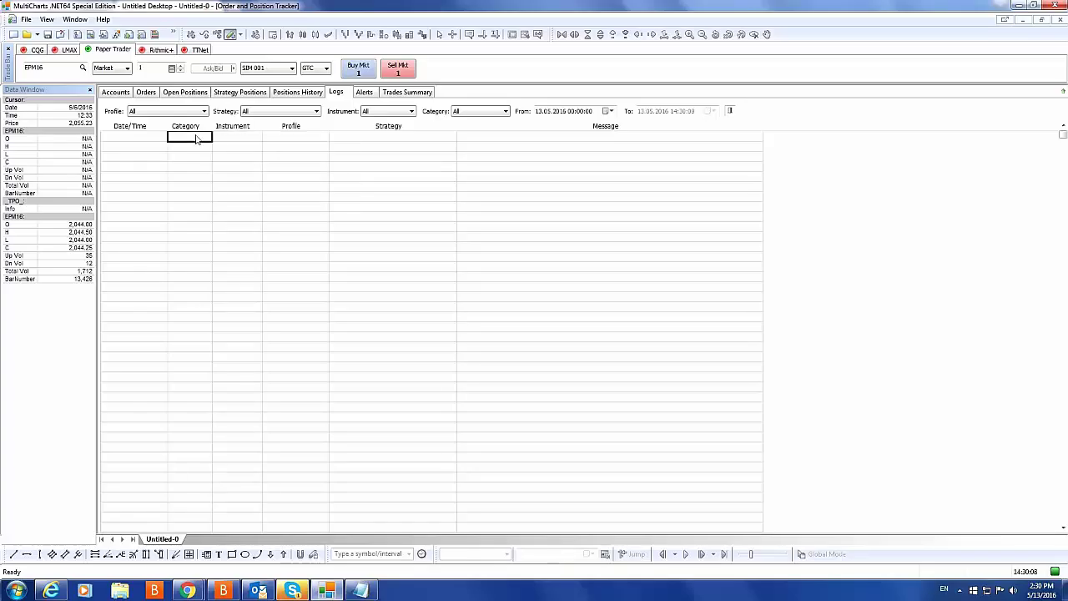
pyautogui.click(134, 142)
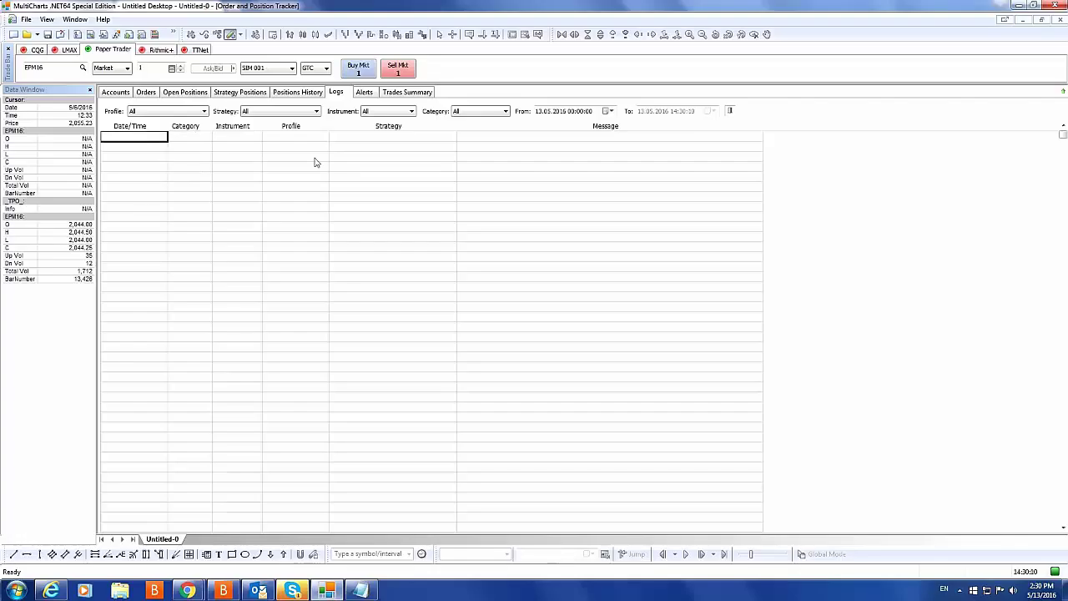
pyautogui.click(363, 92)
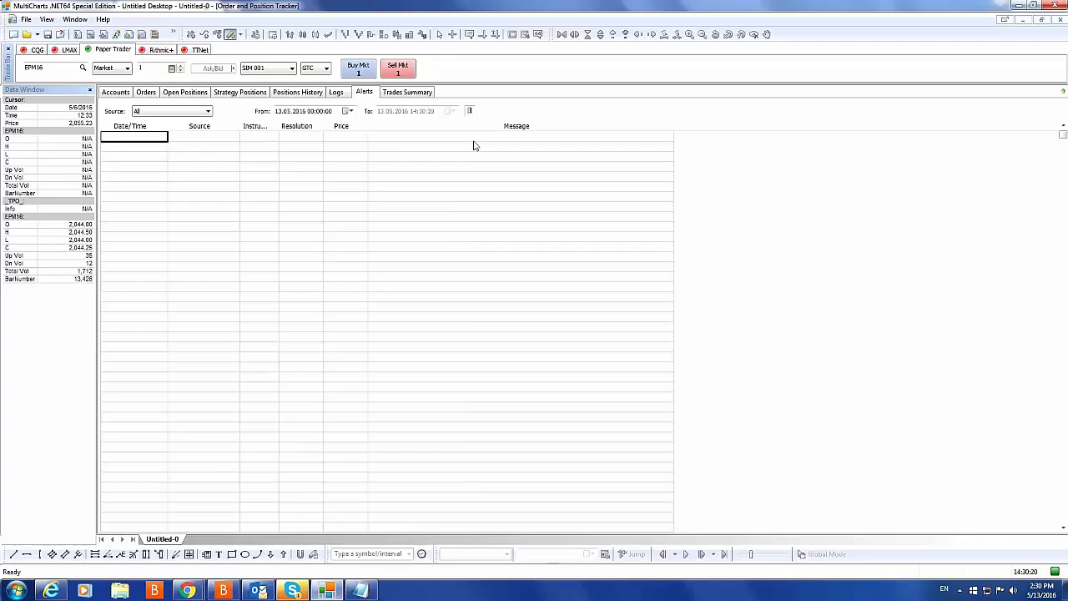
# - Show the Trades Summary and include all items, covering Paper Trader and its simulated account
pyautogui.click(421, 93)
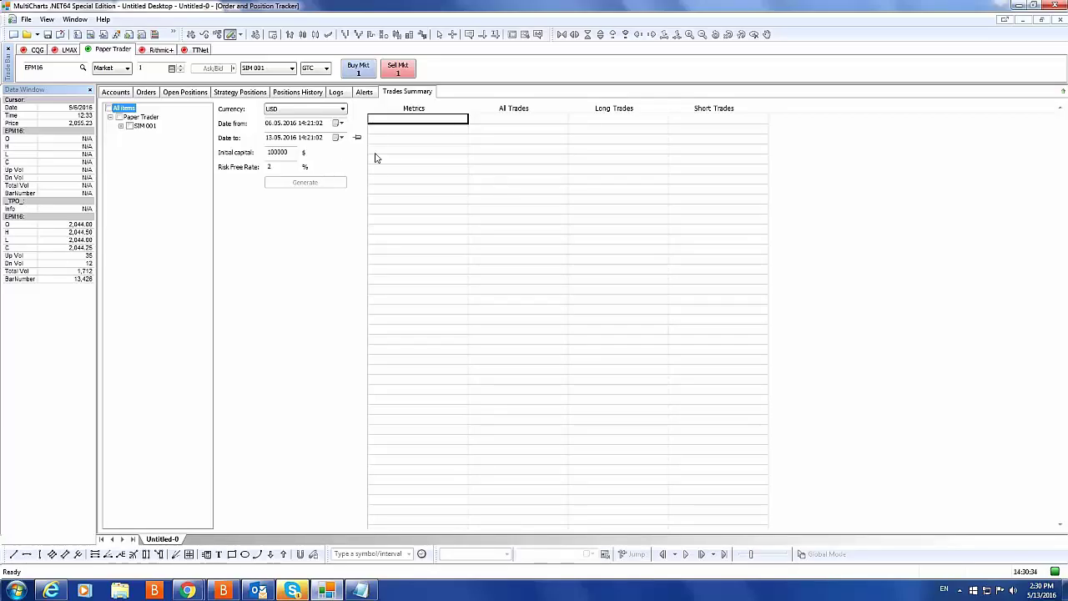
pyautogui.click(108, 107)
pyautogui.click(129, 126)
pyautogui.click(109, 109)
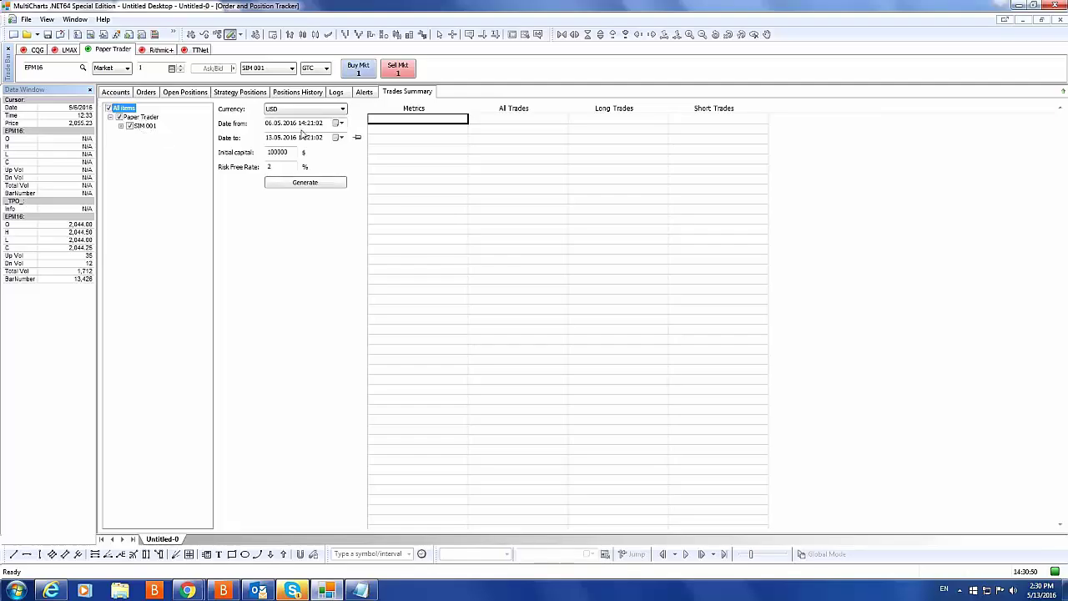
# - Keep USD as the Trades Summary currency and look through the other available currencies
pyautogui.click(327, 111)
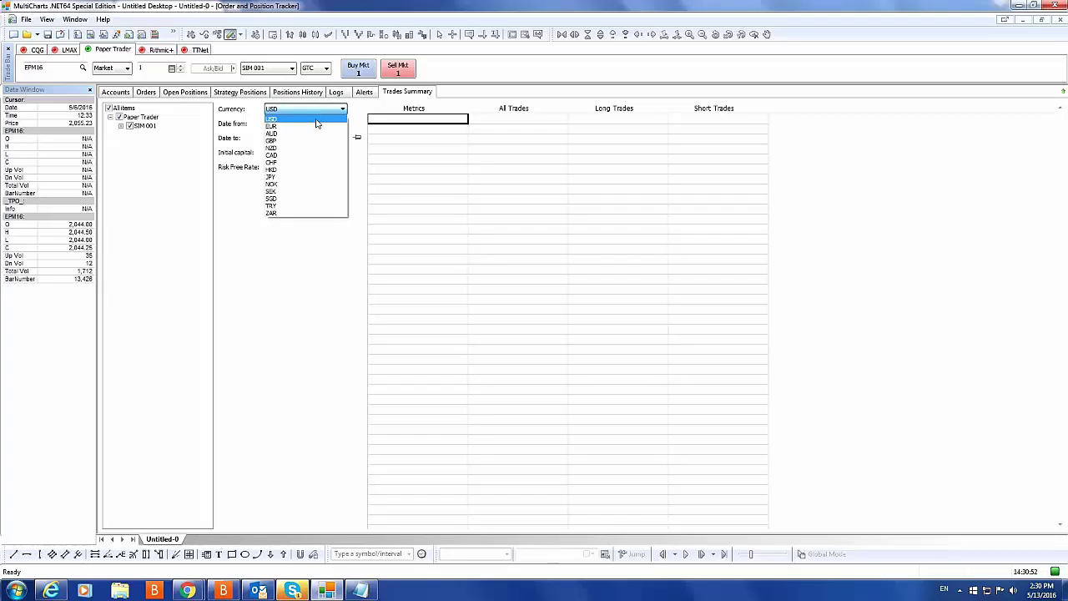
pyautogui.click(318, 118)
pyautogui.click(293, 112)
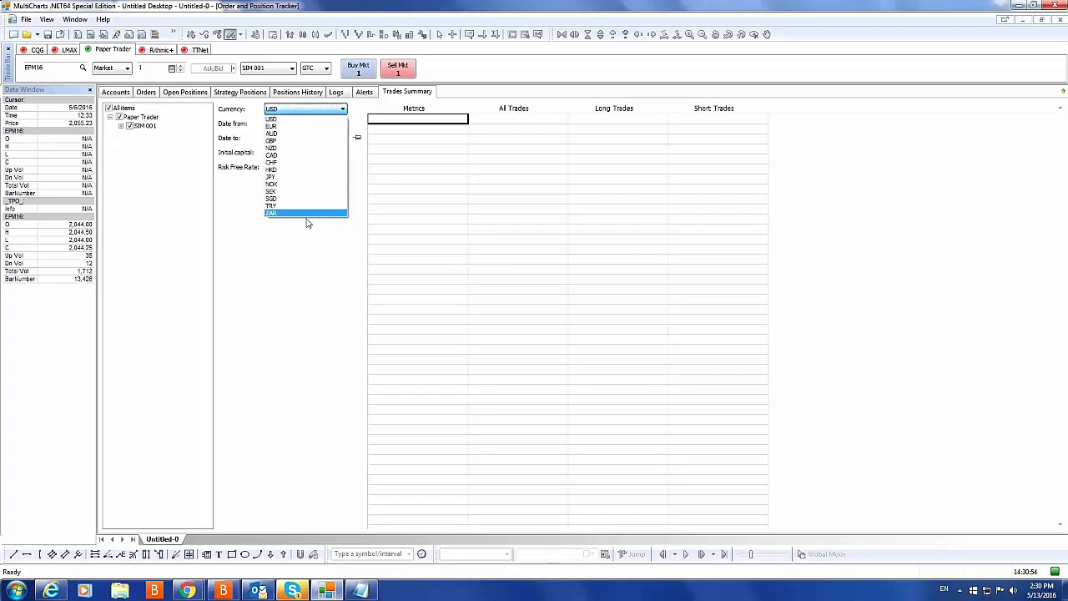